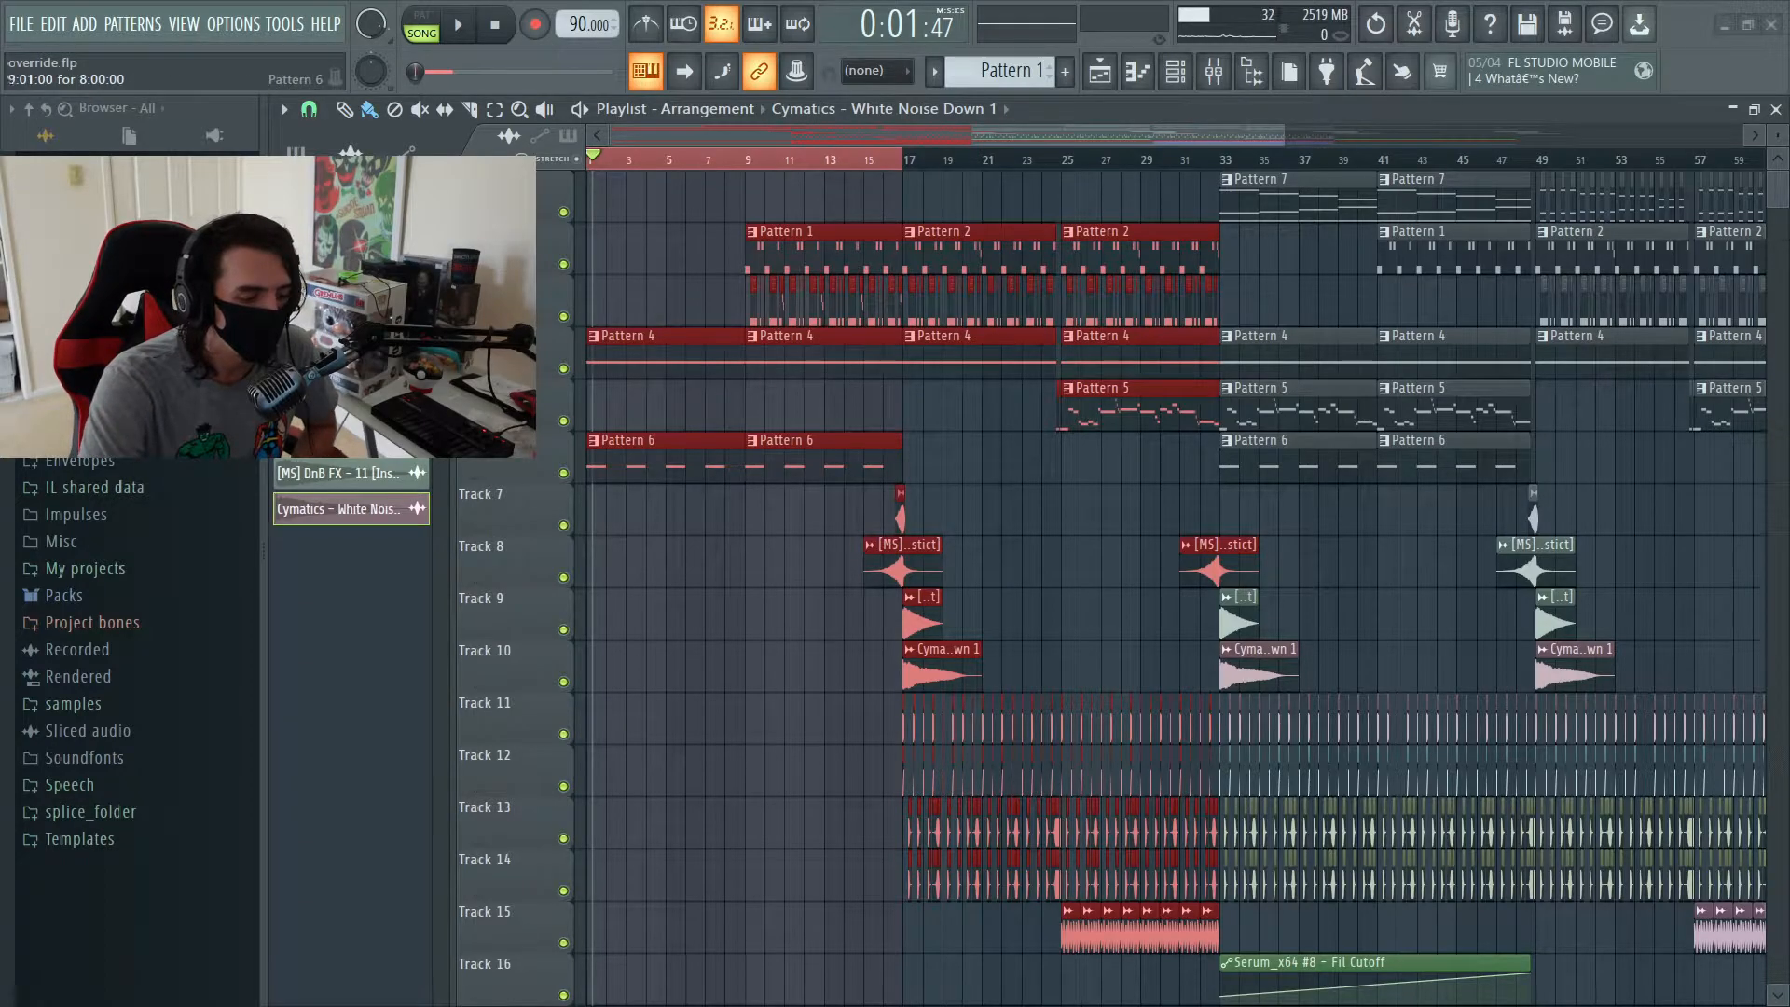
# Select Pattern 4 from the playlist arrangement and examine the patch of its Serum_x64 #4 synth
pyautogui.scroll(-3, 1175, 588)
pyautogui.scroll(-10, 1175, 588)
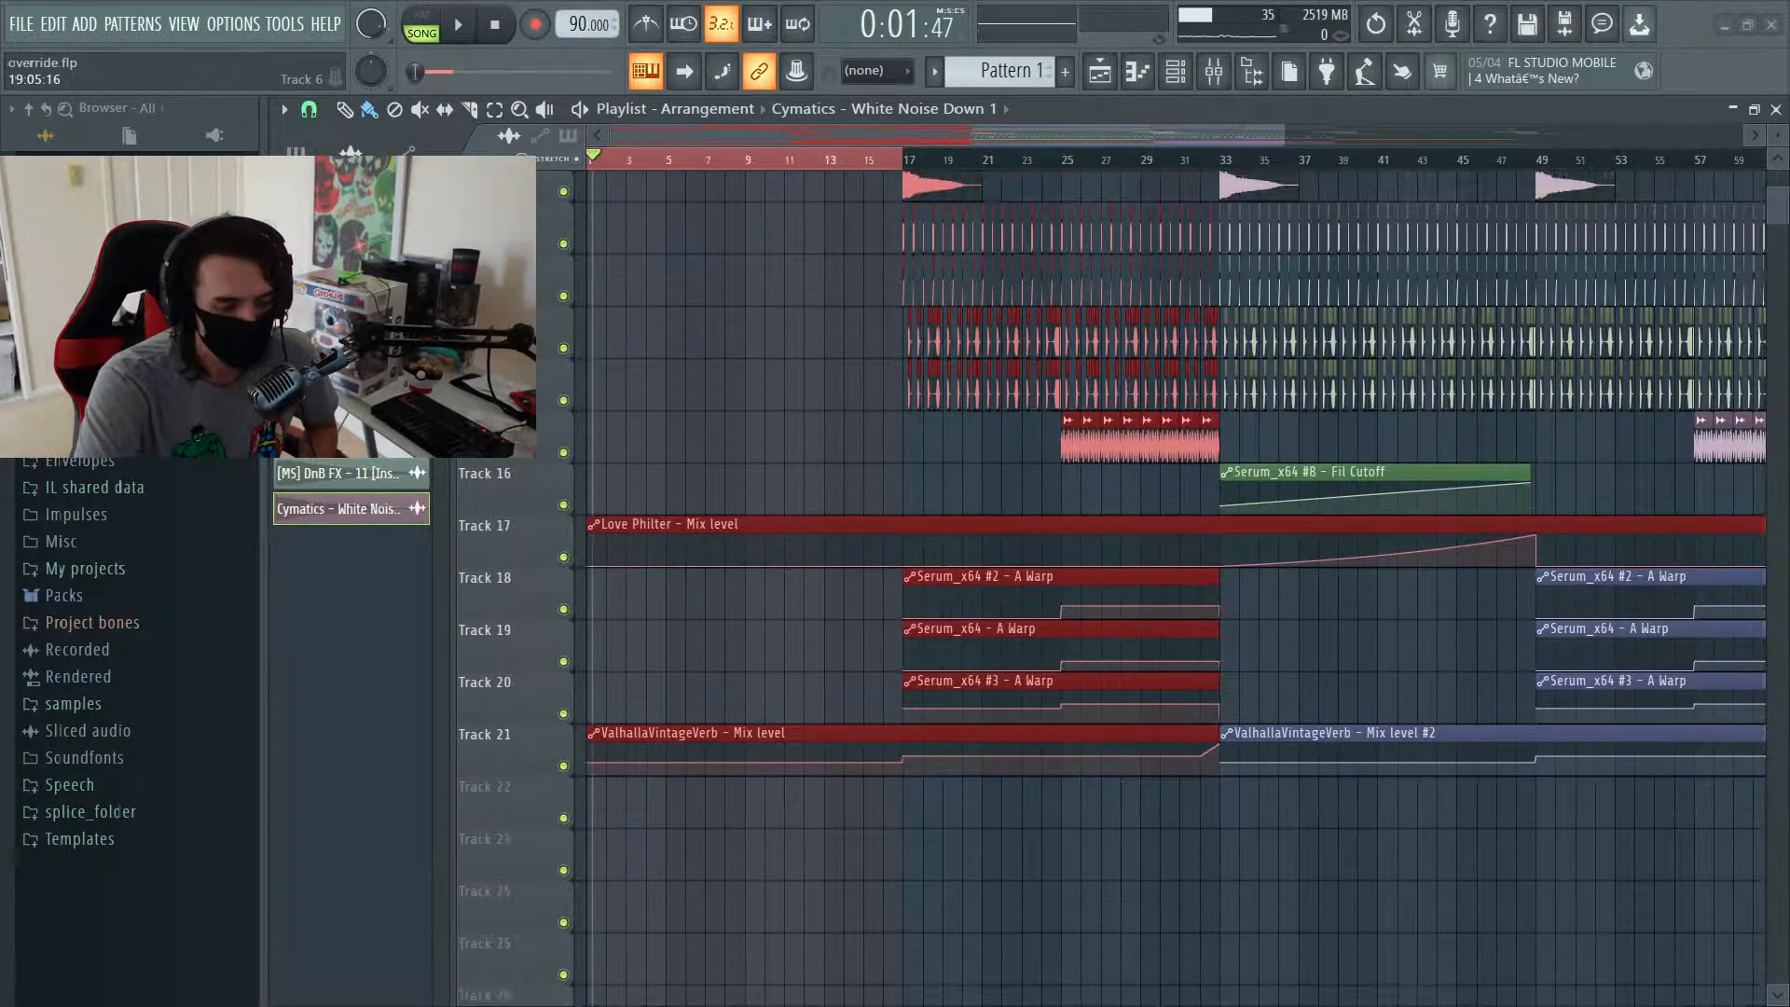
pyautogui.moveTo(1283, 135); pyautogui.dragTo(1147, 135)
pyautogui.scroll(7, 1333, 783)
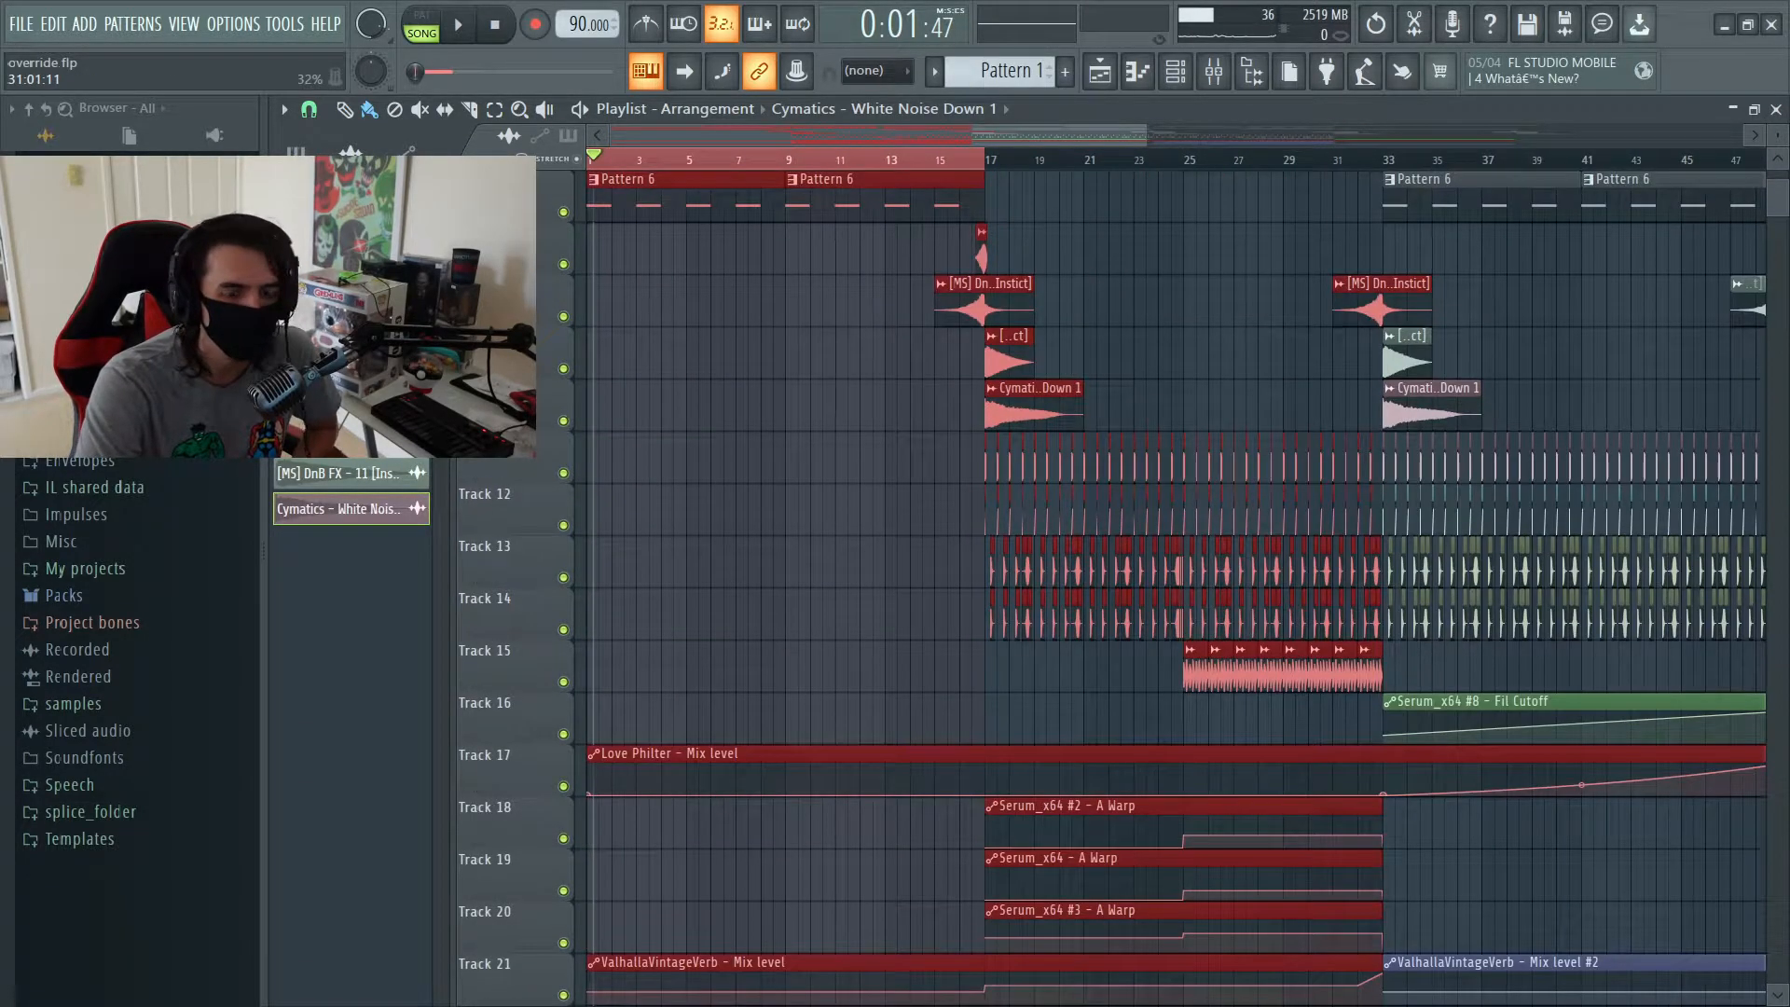
pyautogui.scroll(5, 1160, 587)
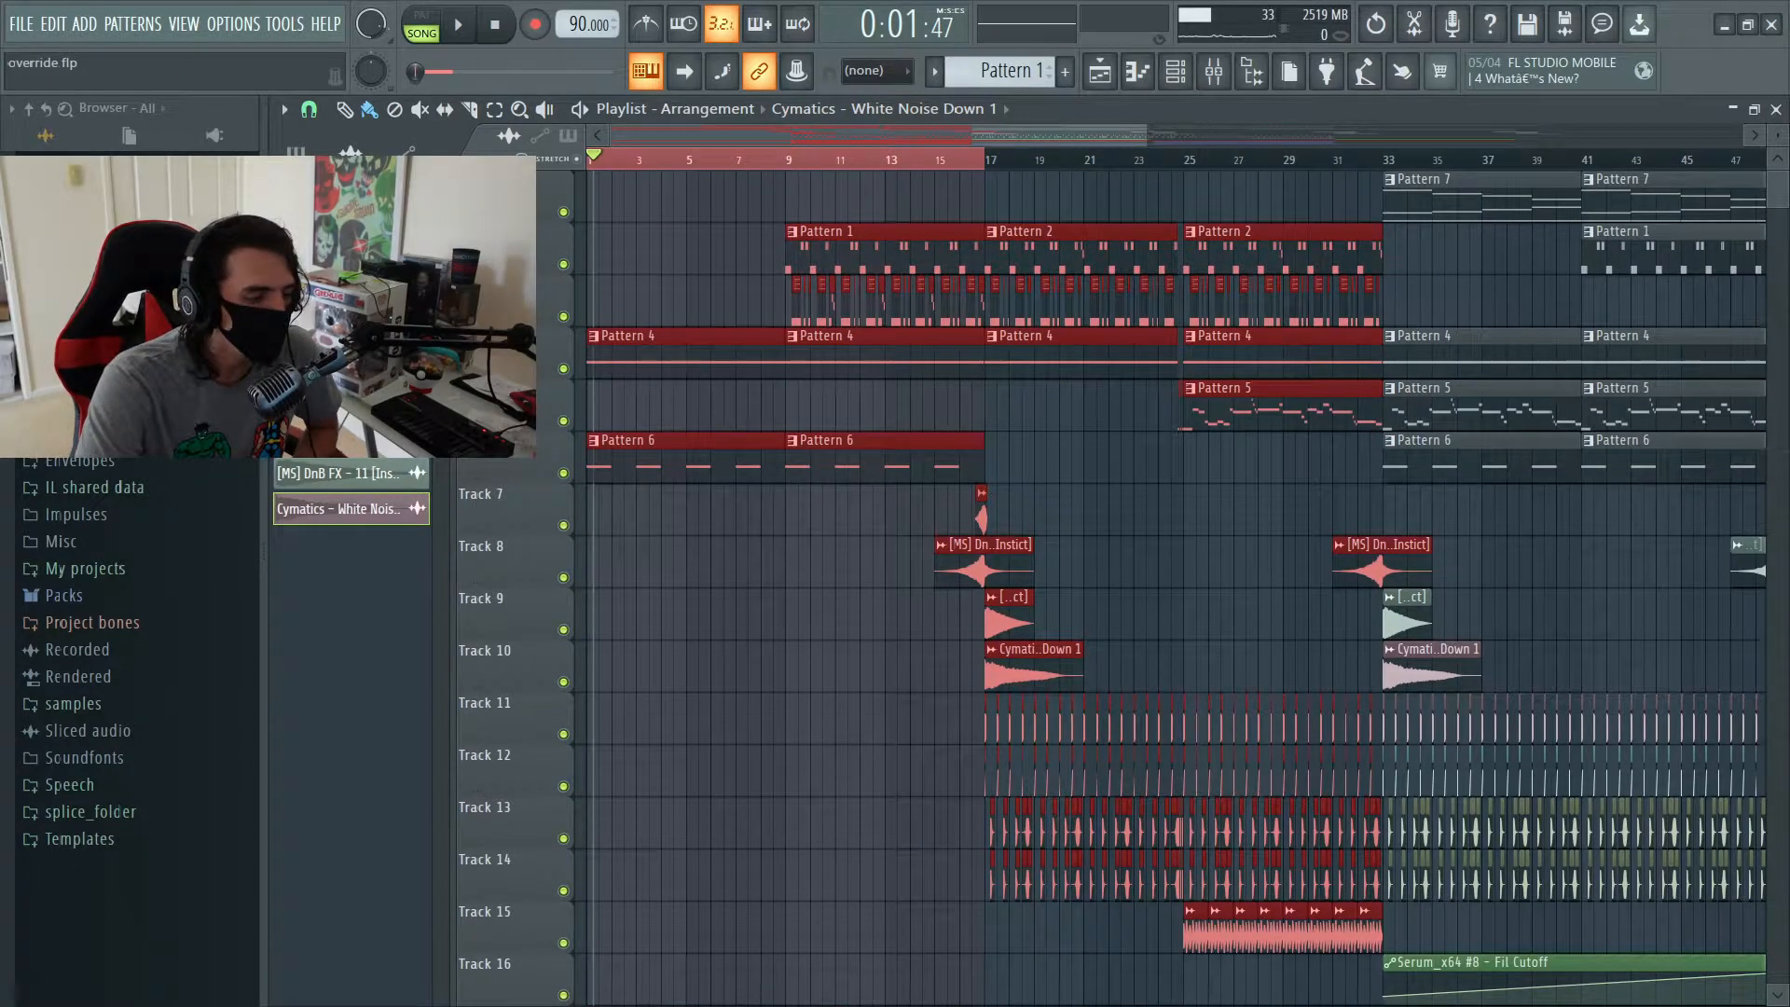
pyautogui.click(1176, 71)
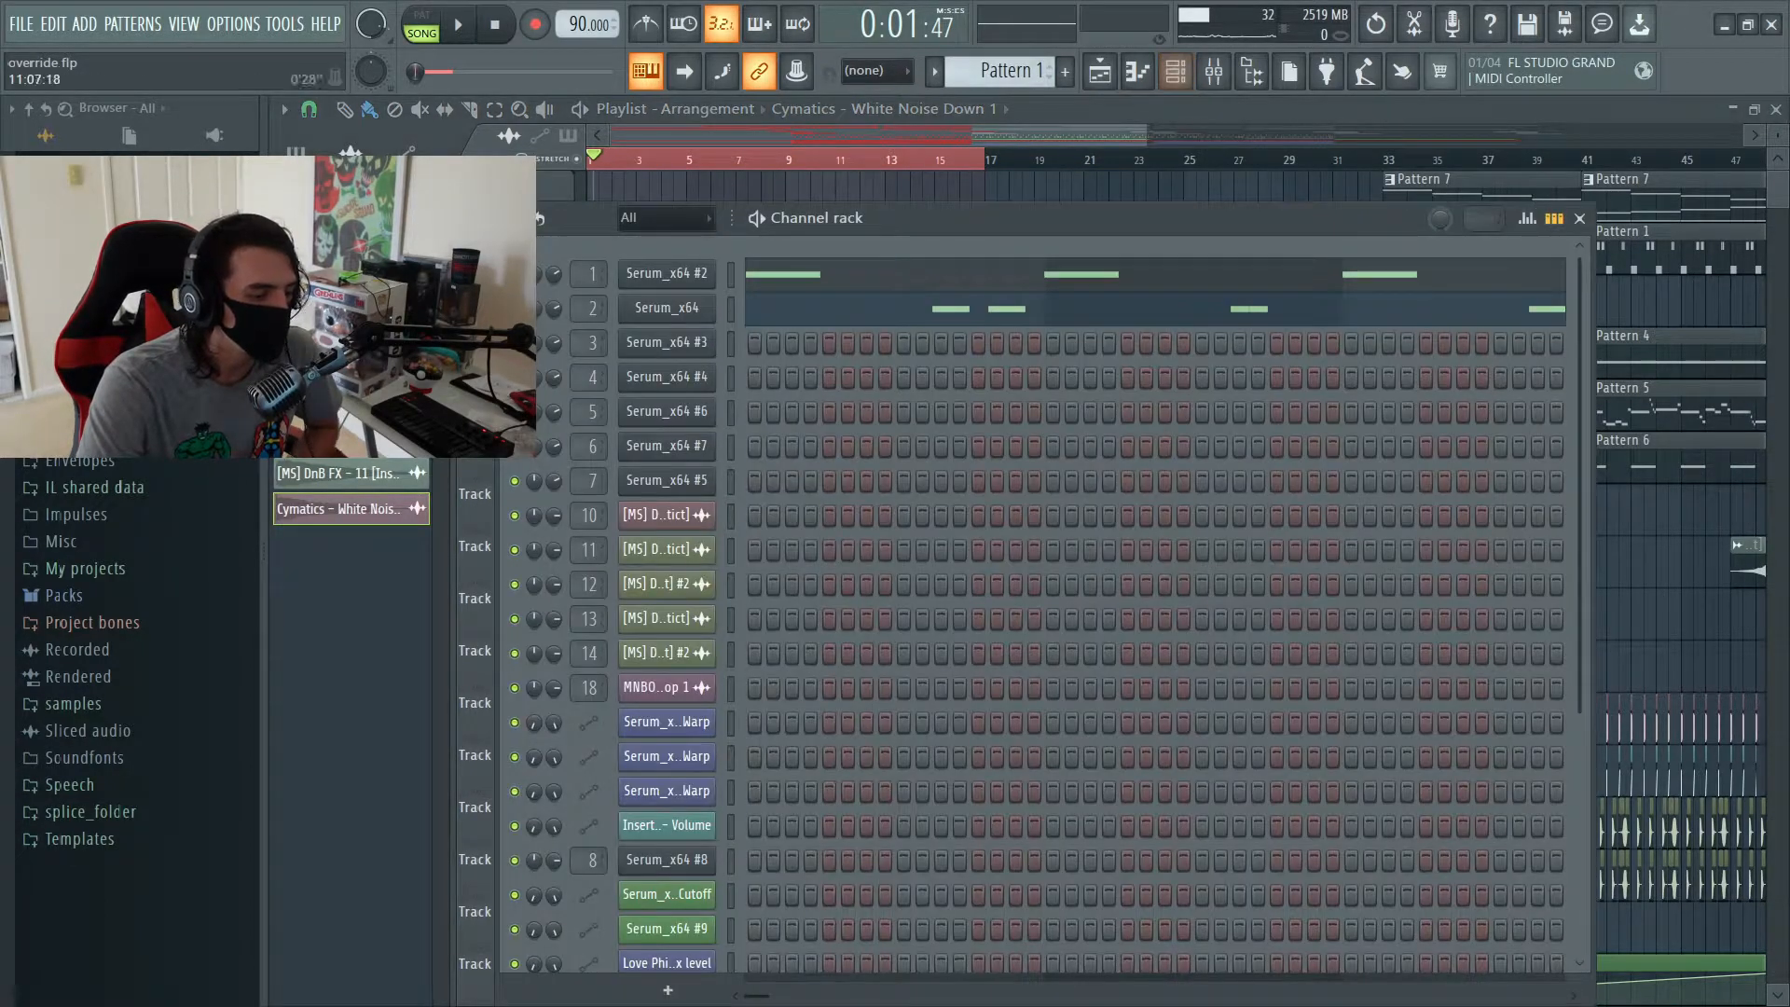
pyautogui.scroll(-3, 1007, 71)
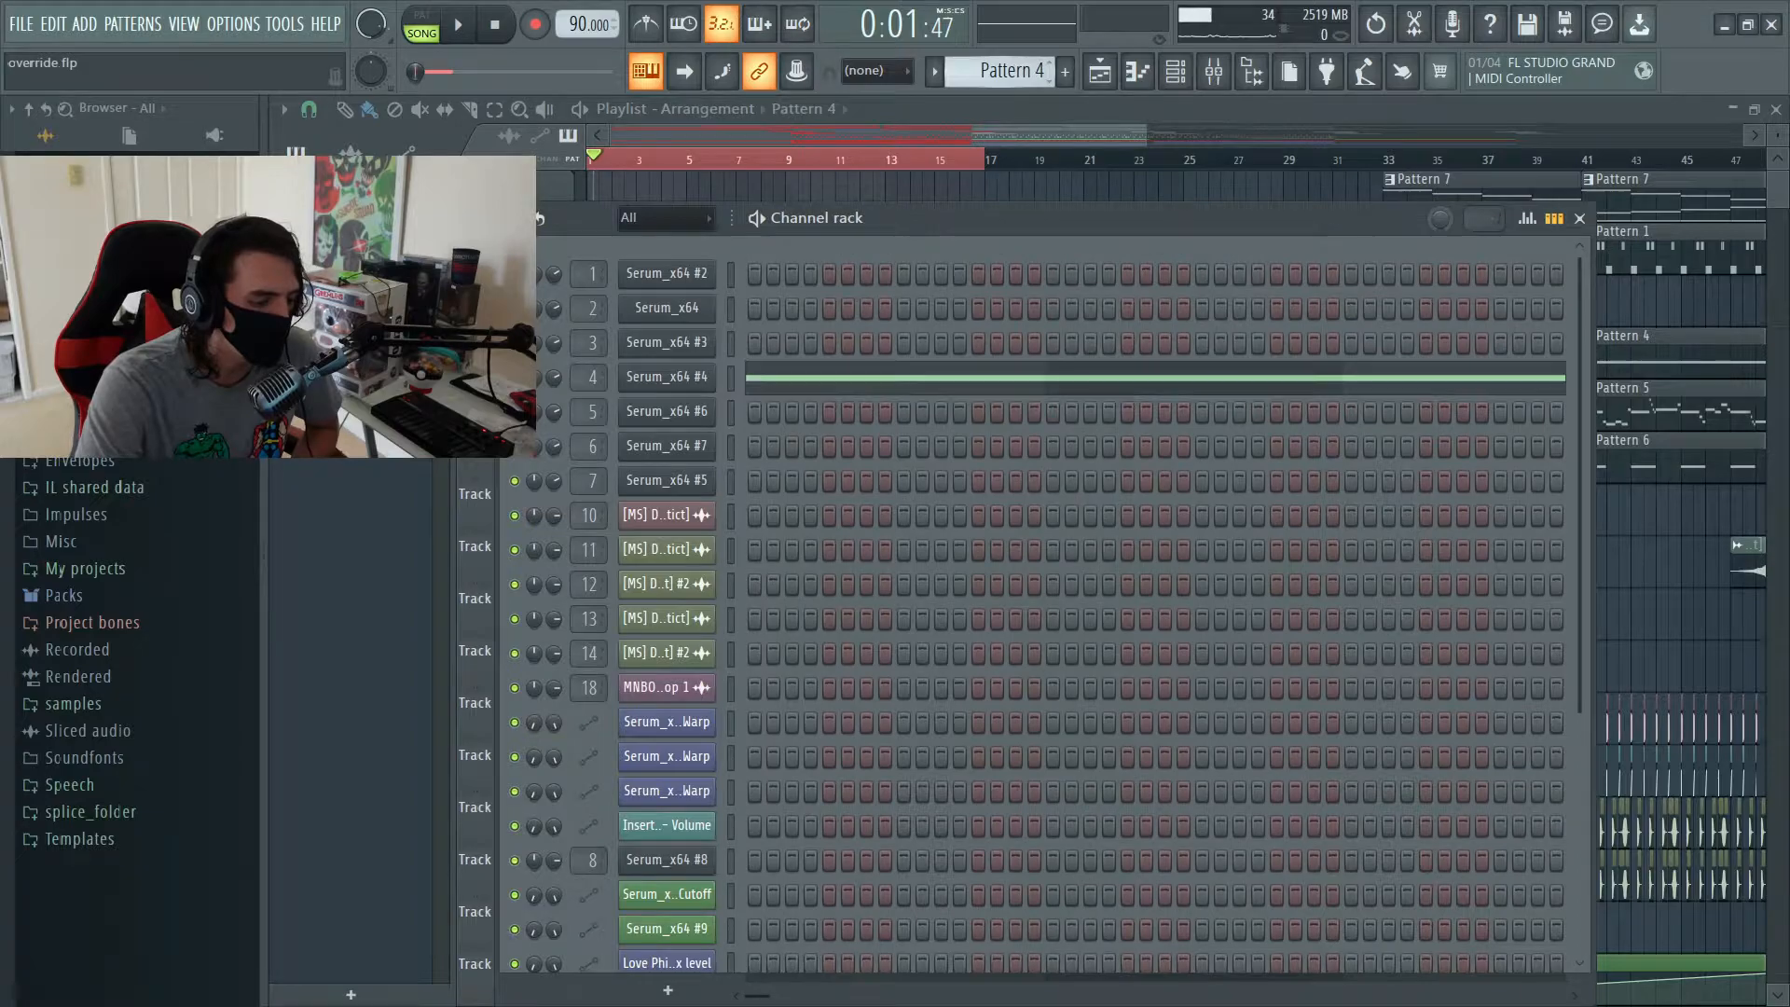
pyautogui.click(667, 378)
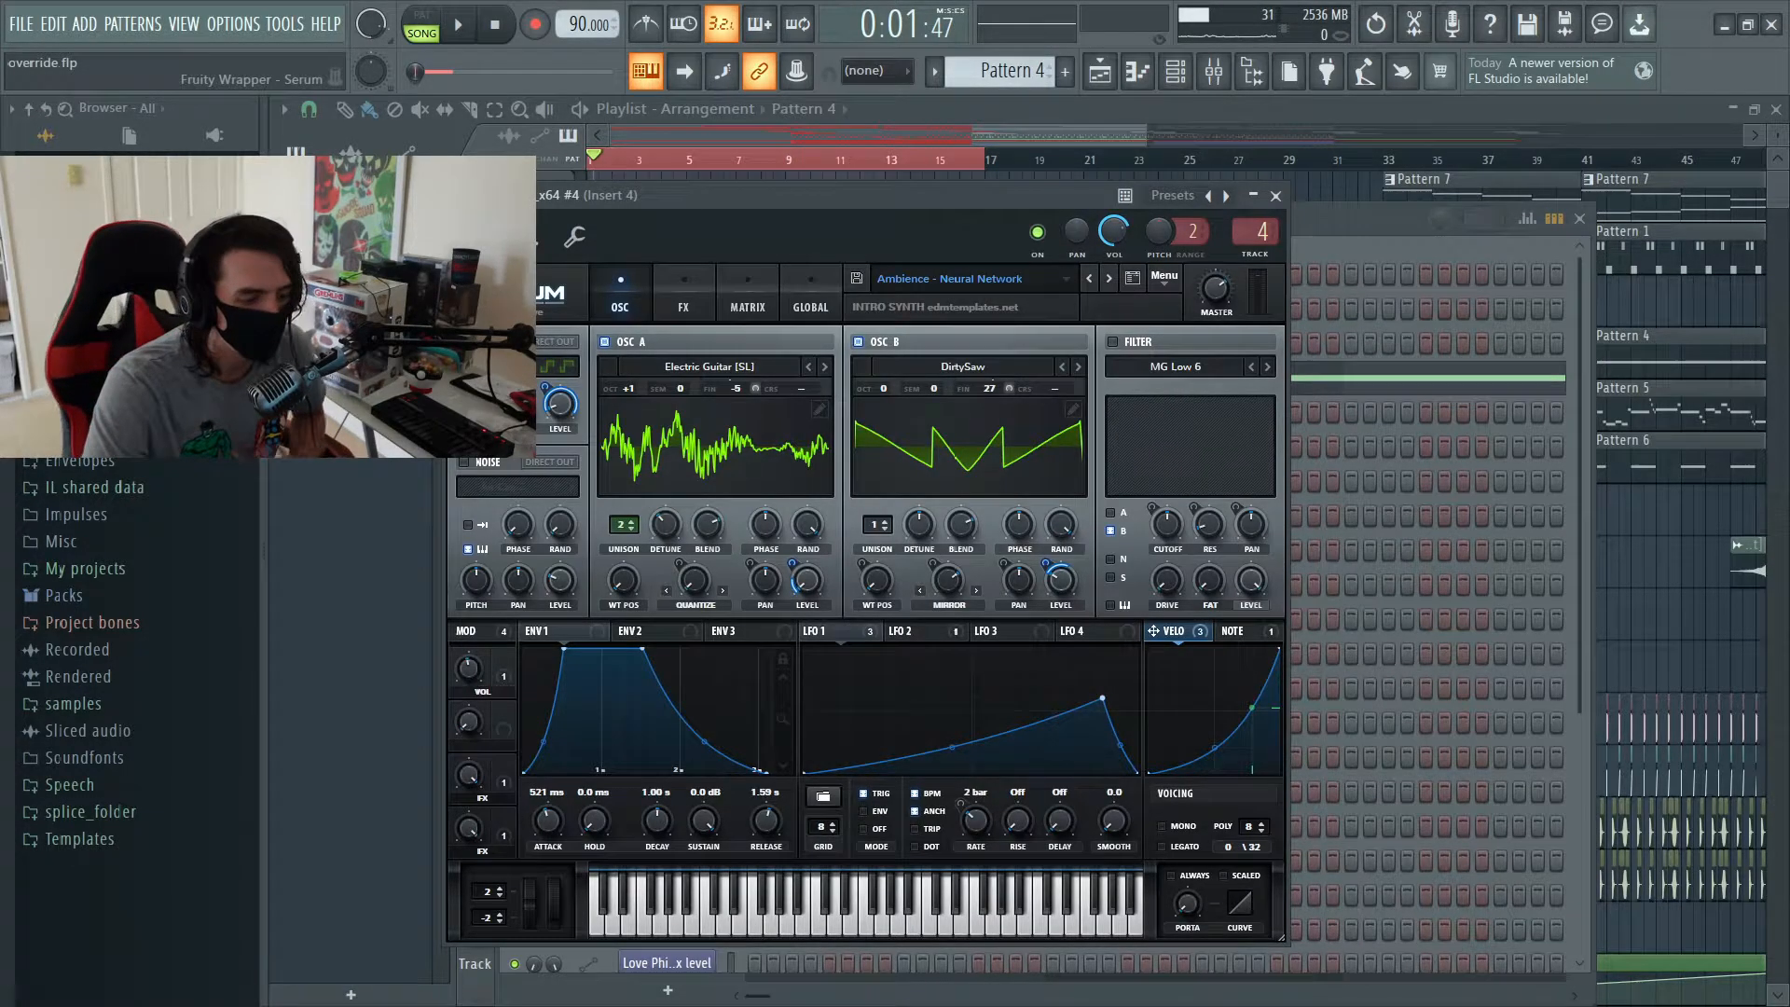
pyautogui.click(1275, 196)
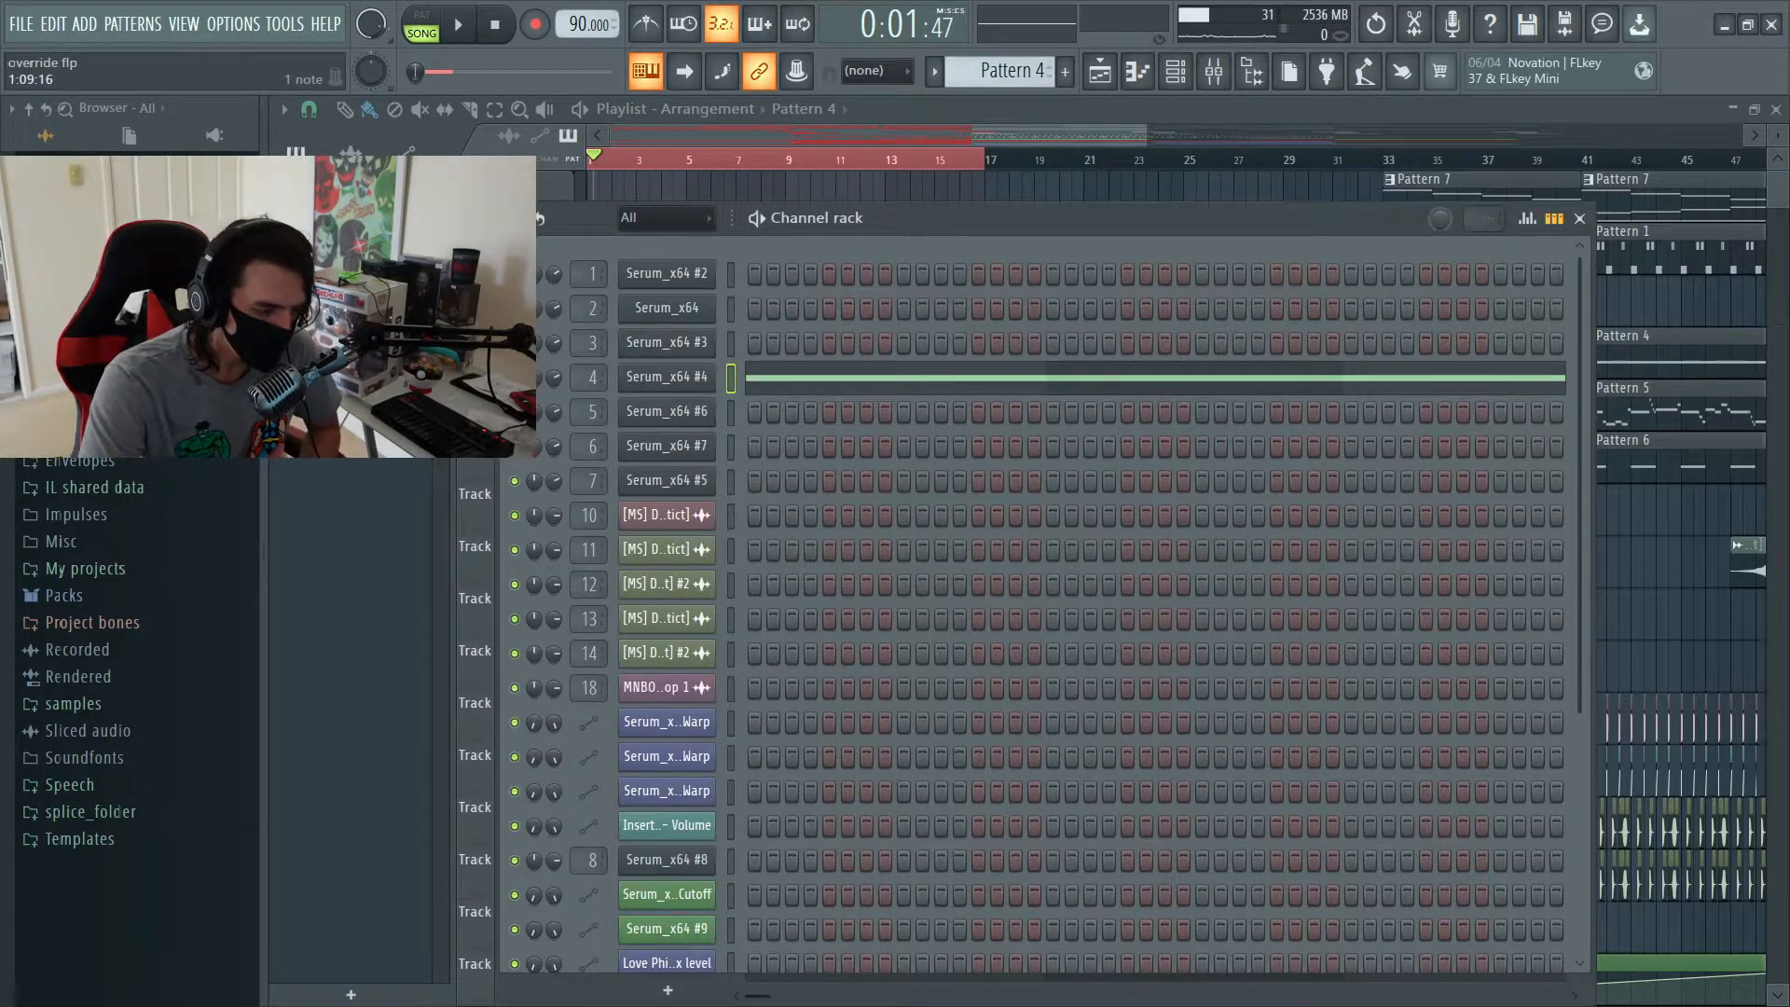
# Show the Serum_x64 #4 notes in the piano roll and audition Pattern 4 on its own in pattern mode
pyautogui.click(908, 377)
pyautogui.scroll(4, 908, 377)
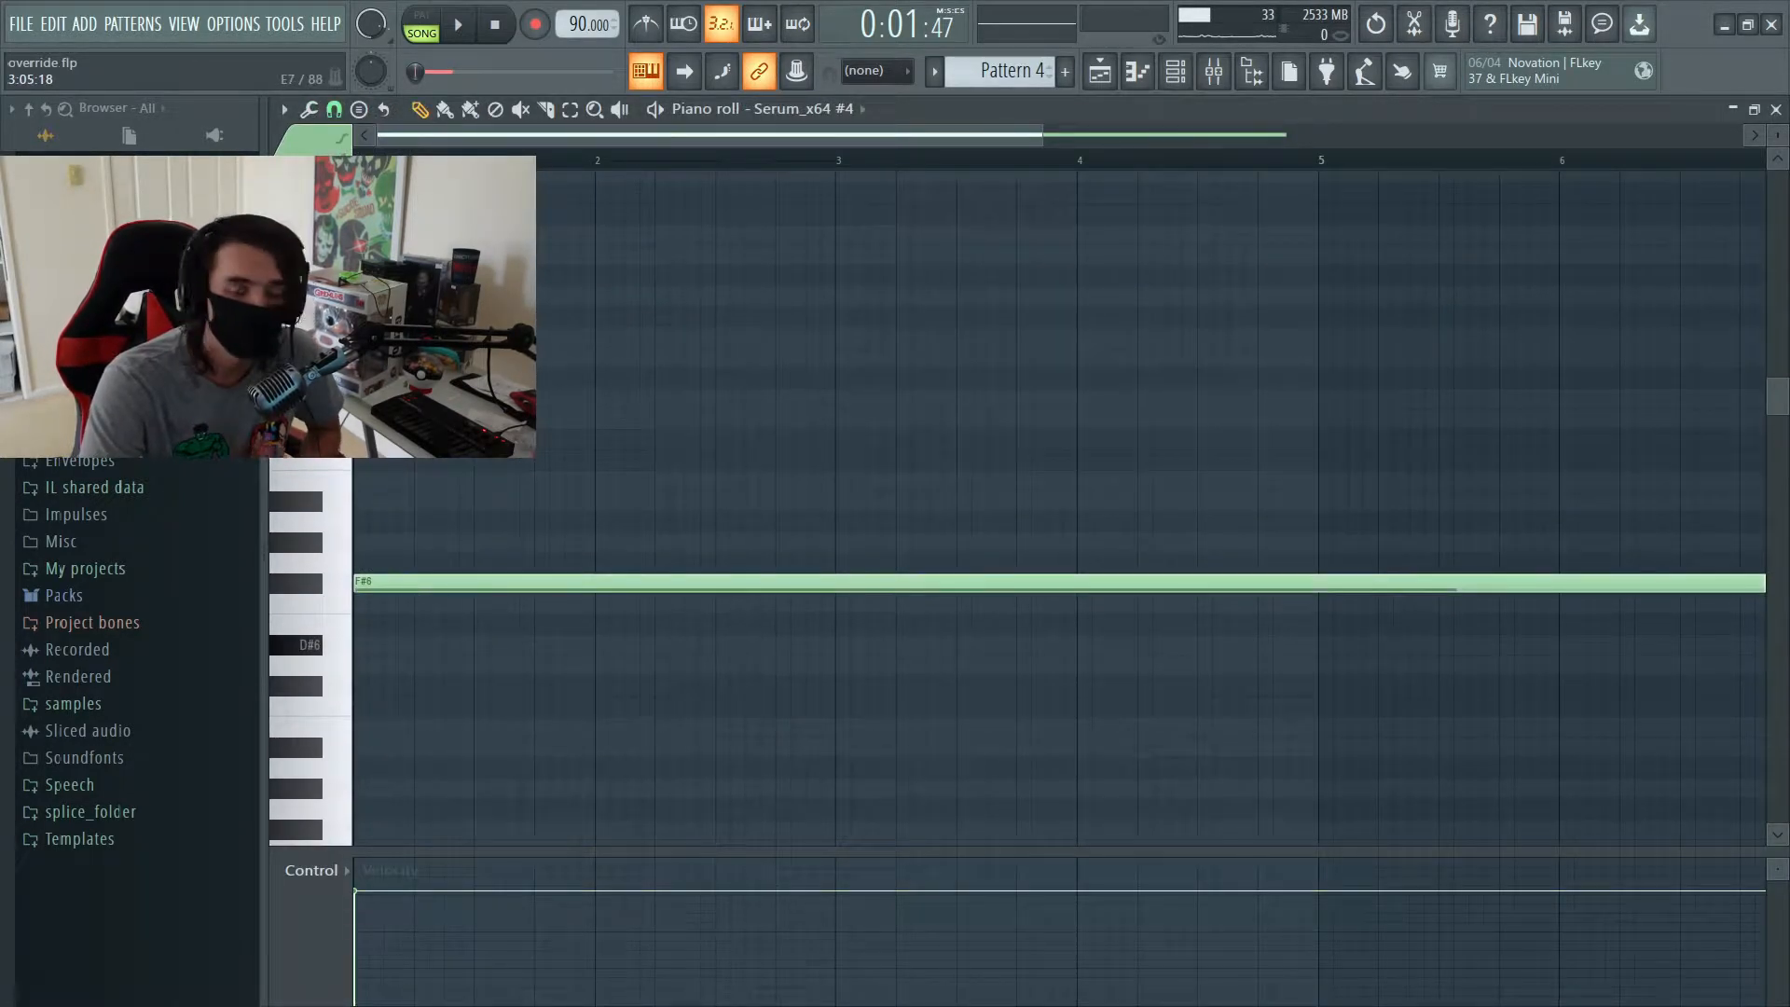
pyautogui.click(422, 25)
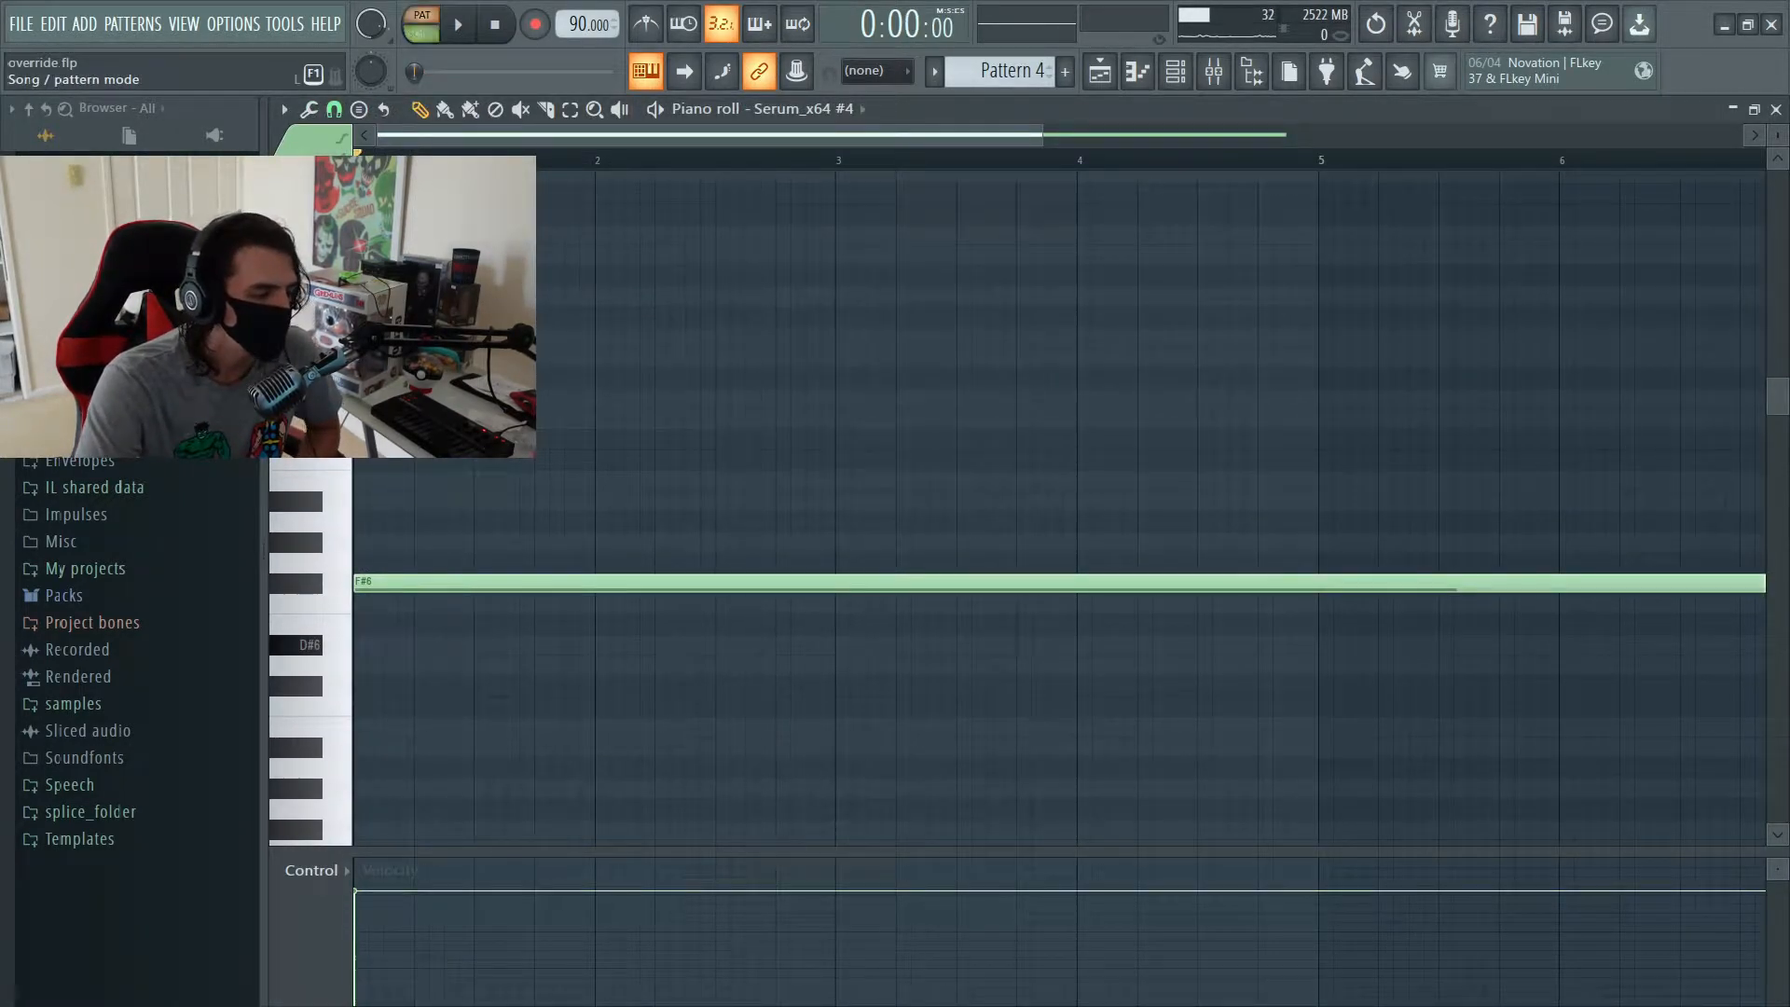
pyautogui.press('space')
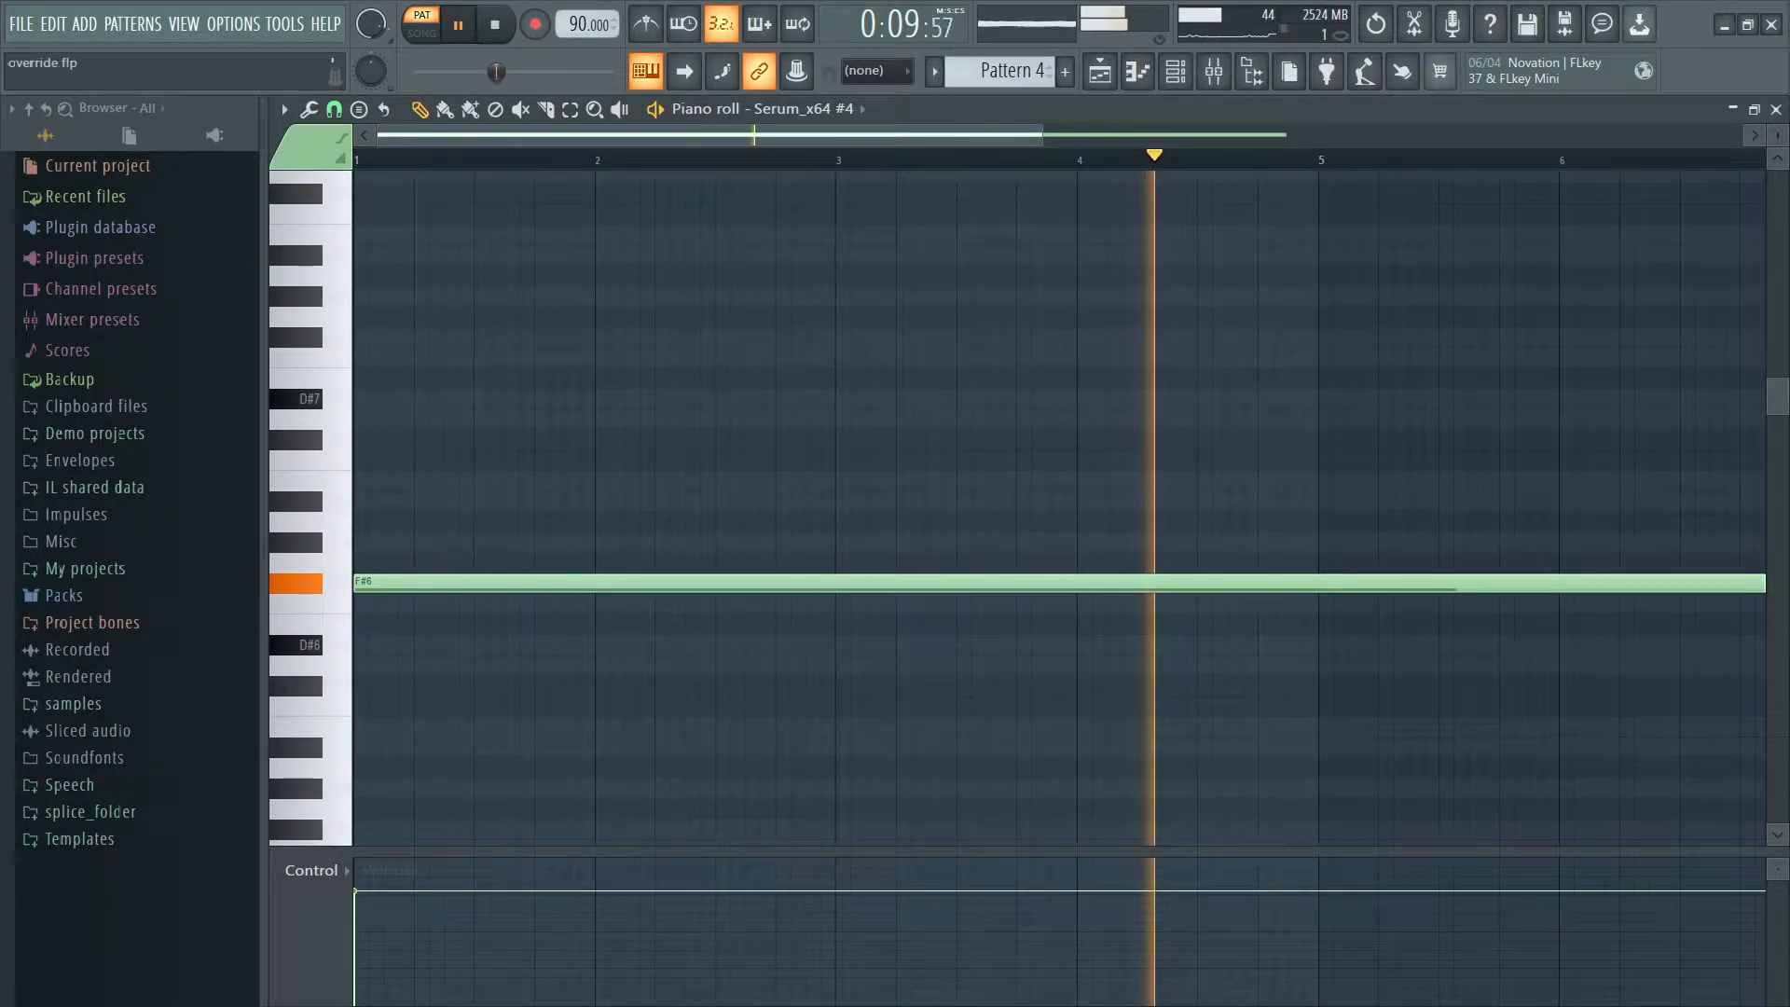
pyautogui.press('space')
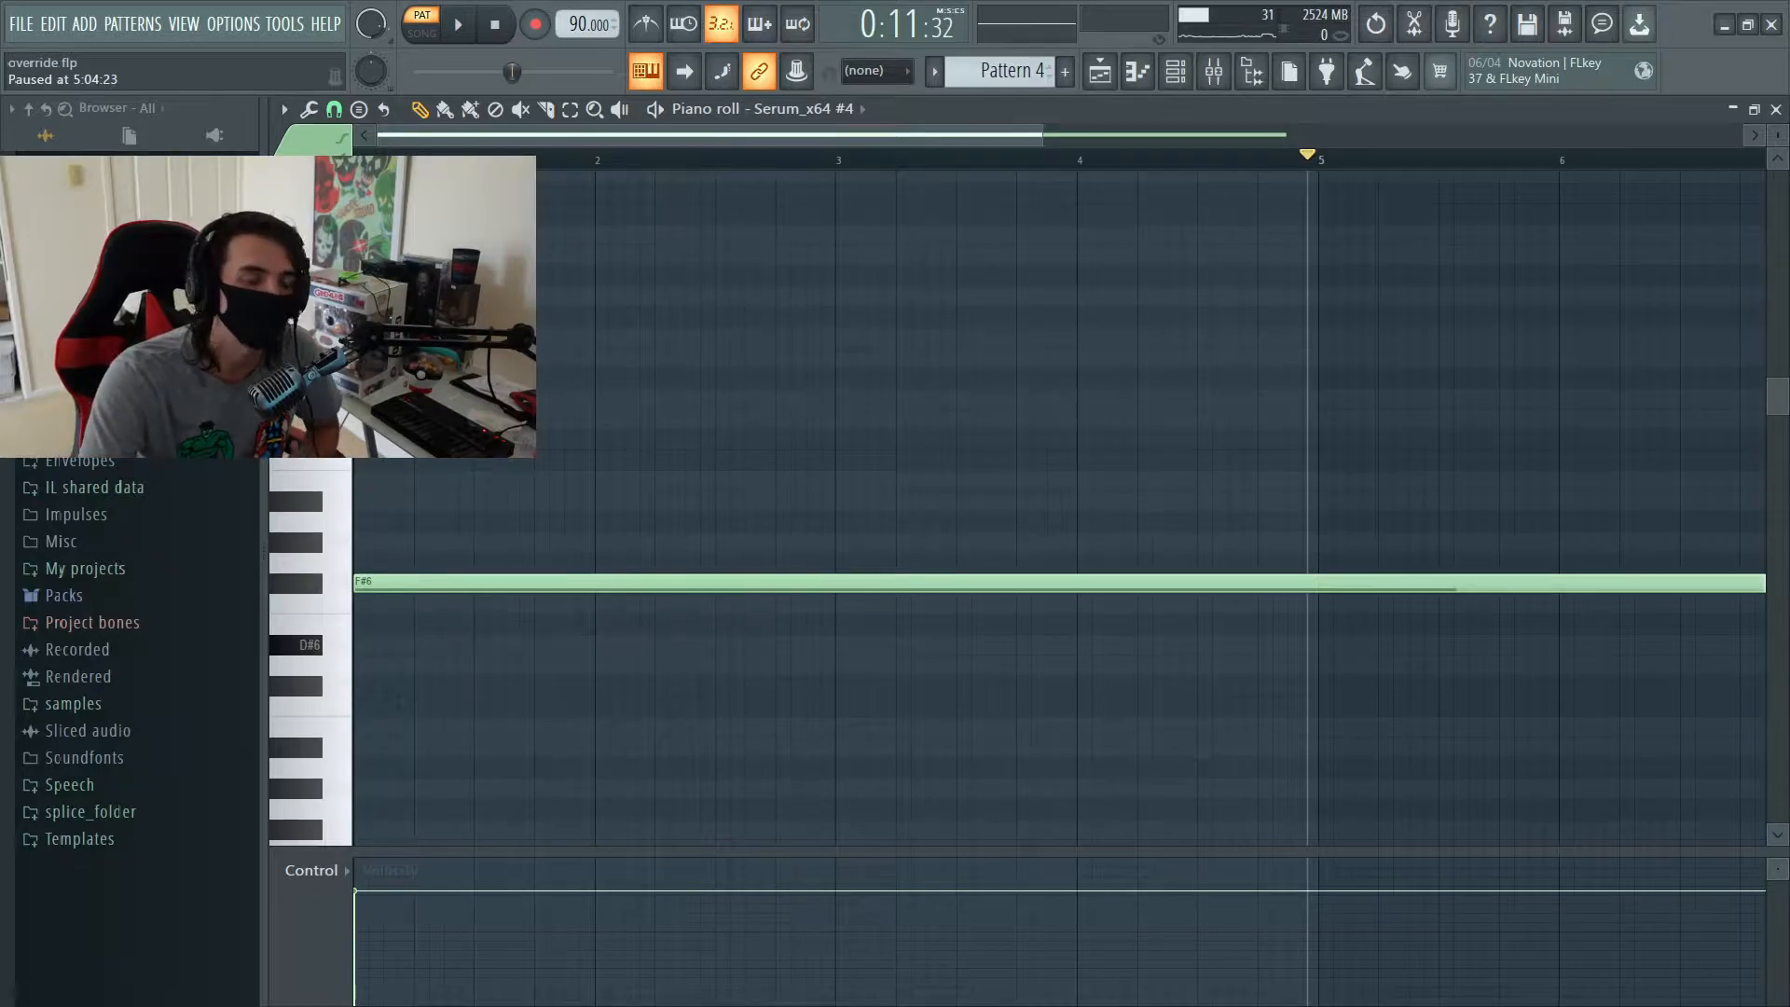
# Return to the playlist, select Pattern 6 and examine the patch of its Serum_x64 #7 synth
pyautogui.press('F5')
pyautogui.scroll(-2, 1004, 72)
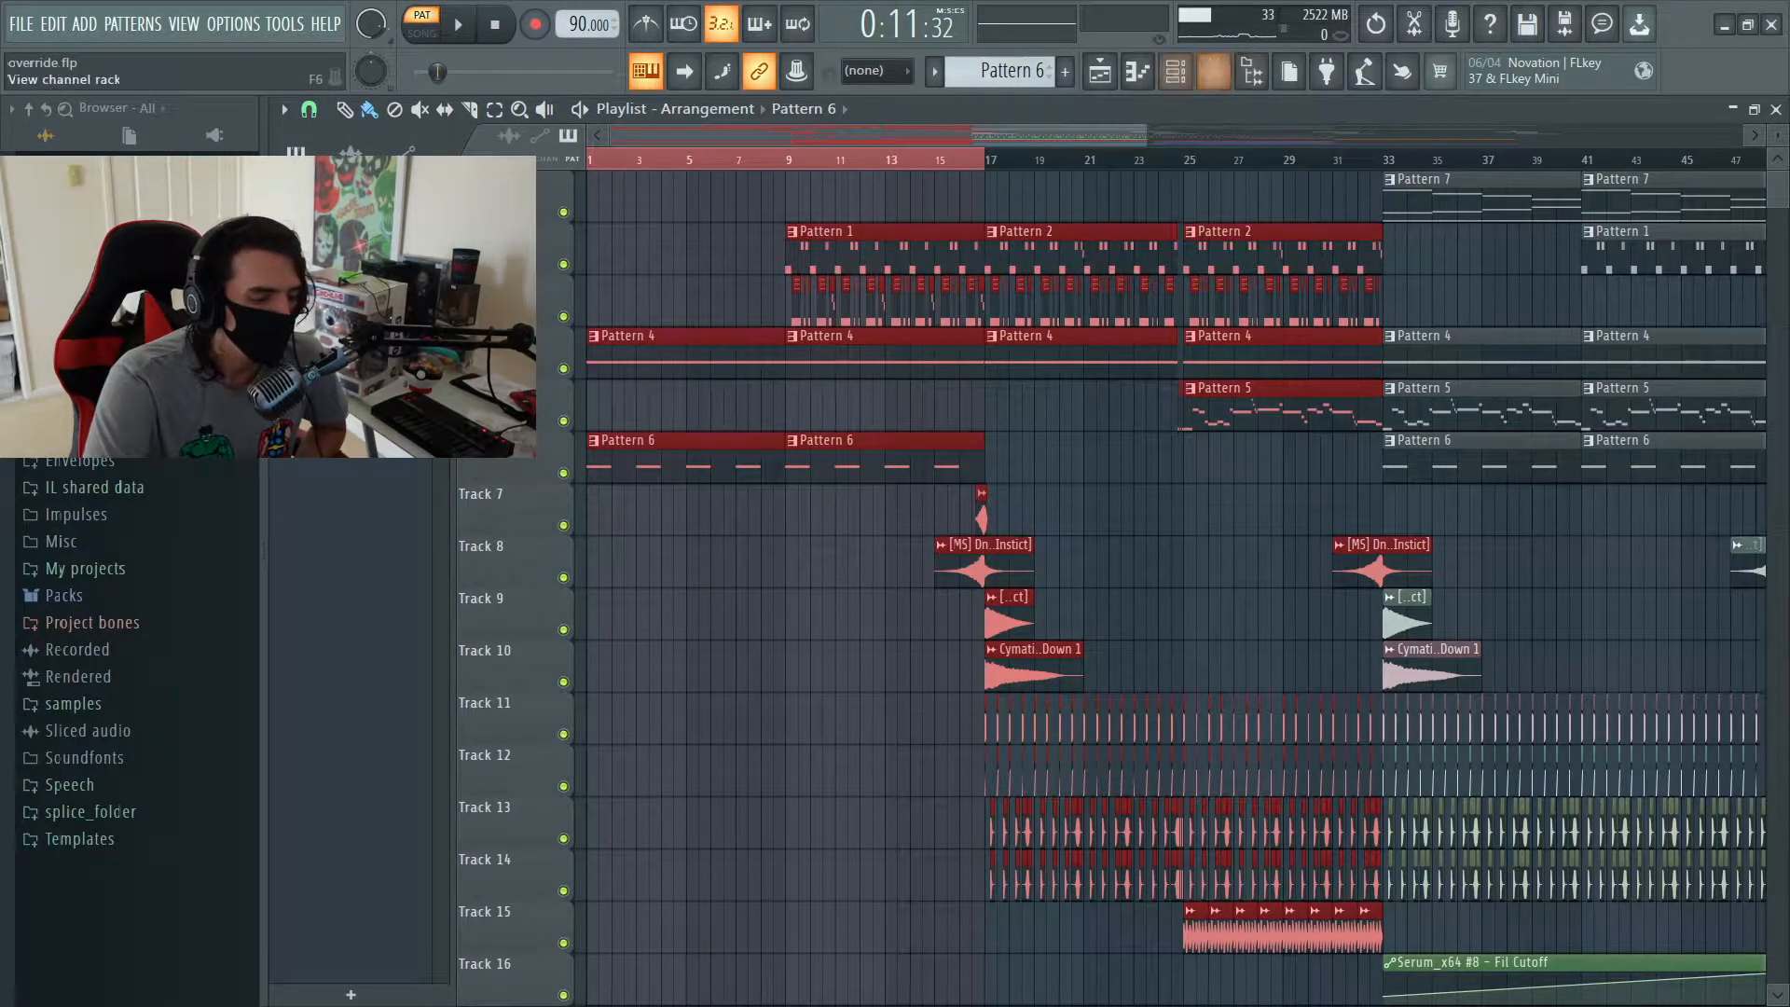
pyautogui.click(1176, 71)
pyautogui.click(667, 446)
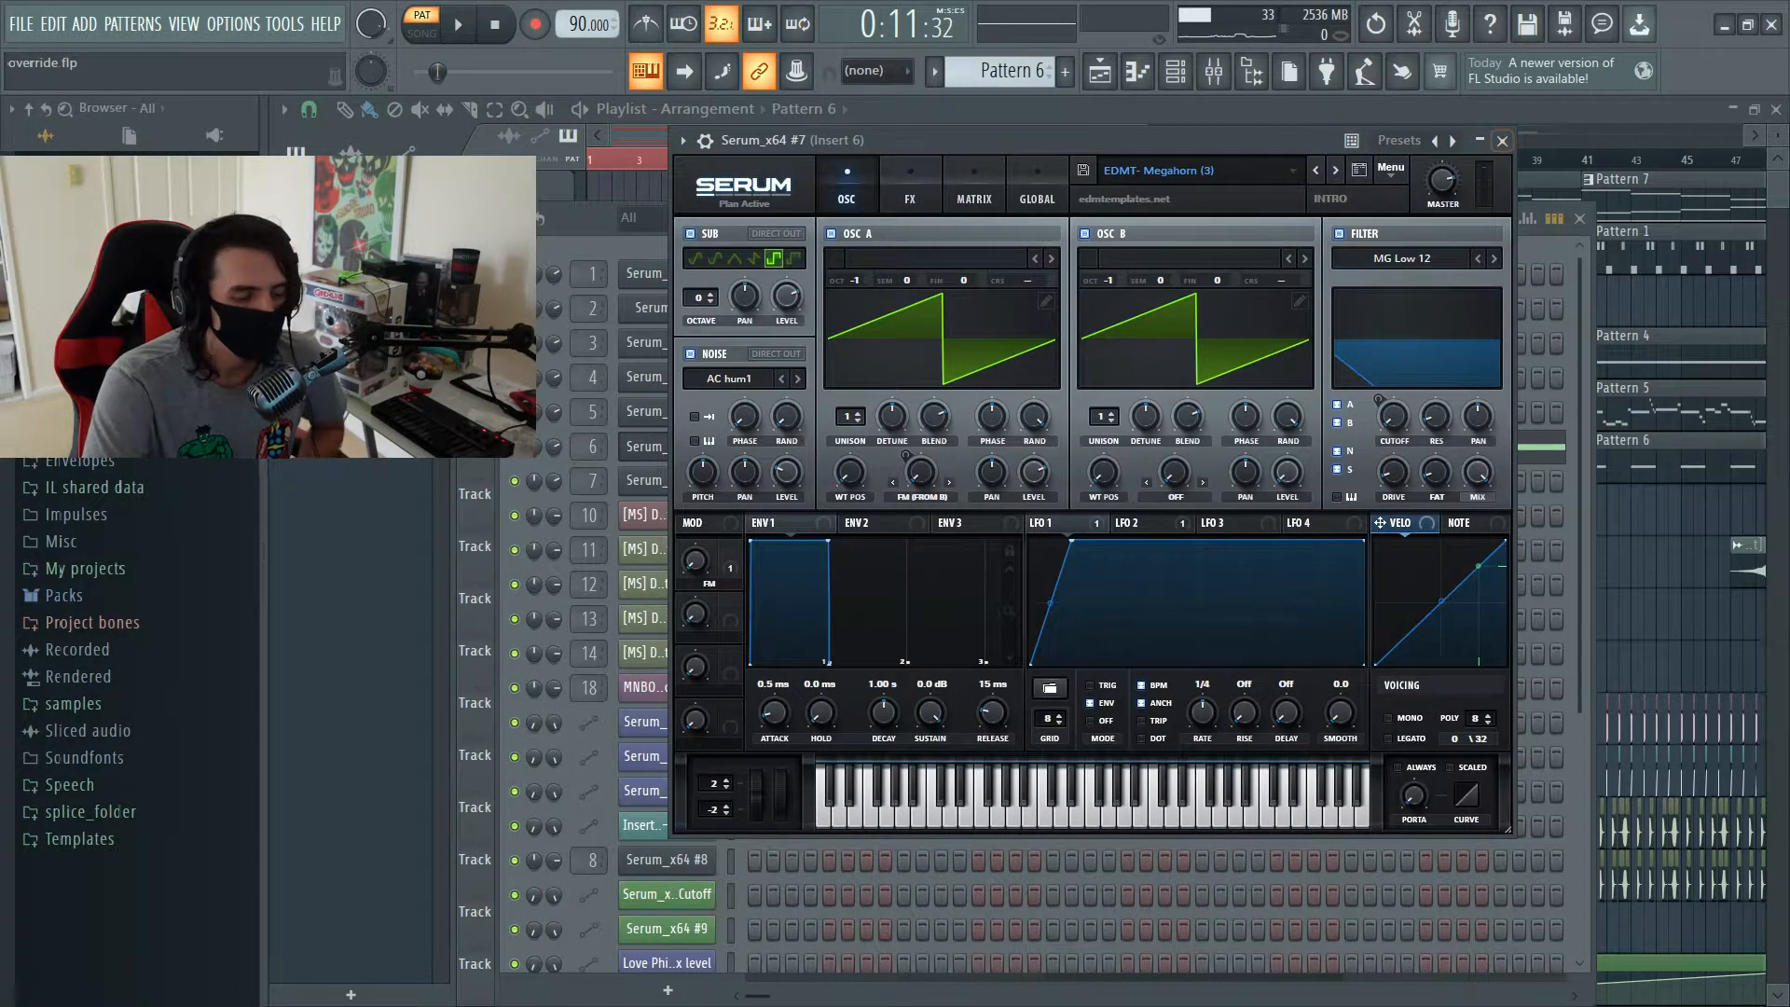
pyautogui.click(1502, 141)
# Show the Serum_x64 #7 notes in the piano roll and audition Pattern 6 from the start
pyautogui.press('F7')
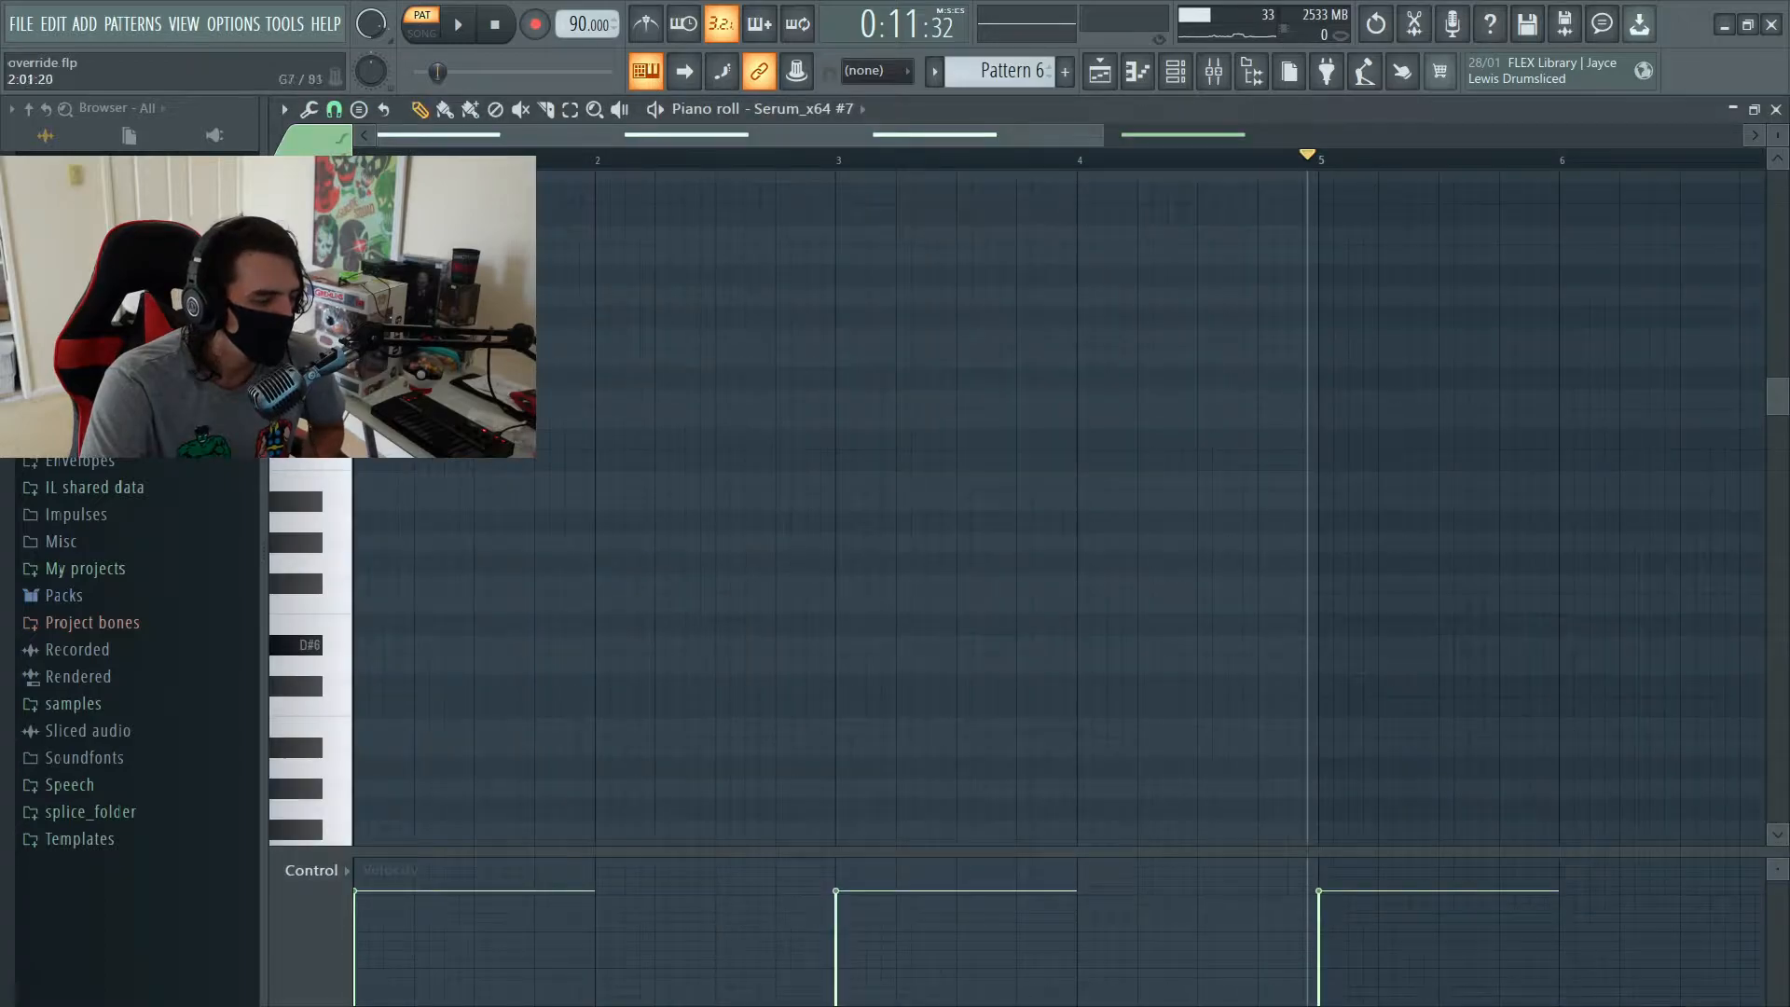
pyautogui.doubleClick(422, 25)
pyautogui.scroll(-7, 653, 392)
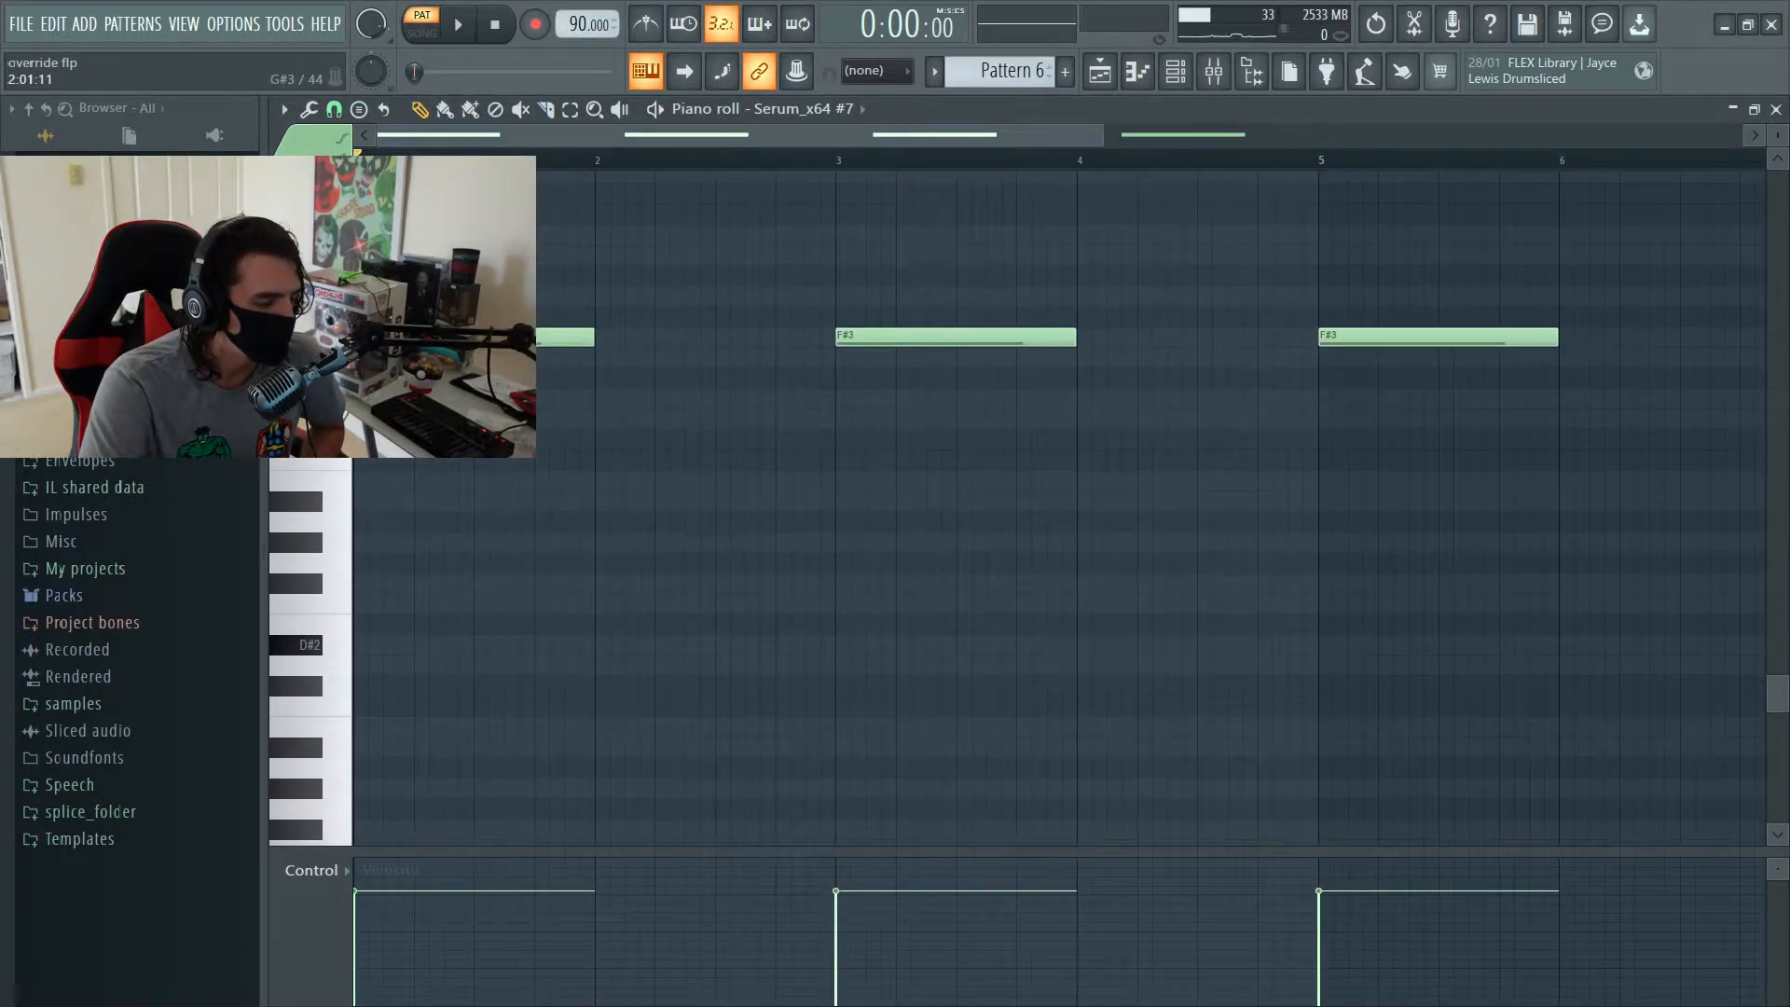
pyautogui.press('space')
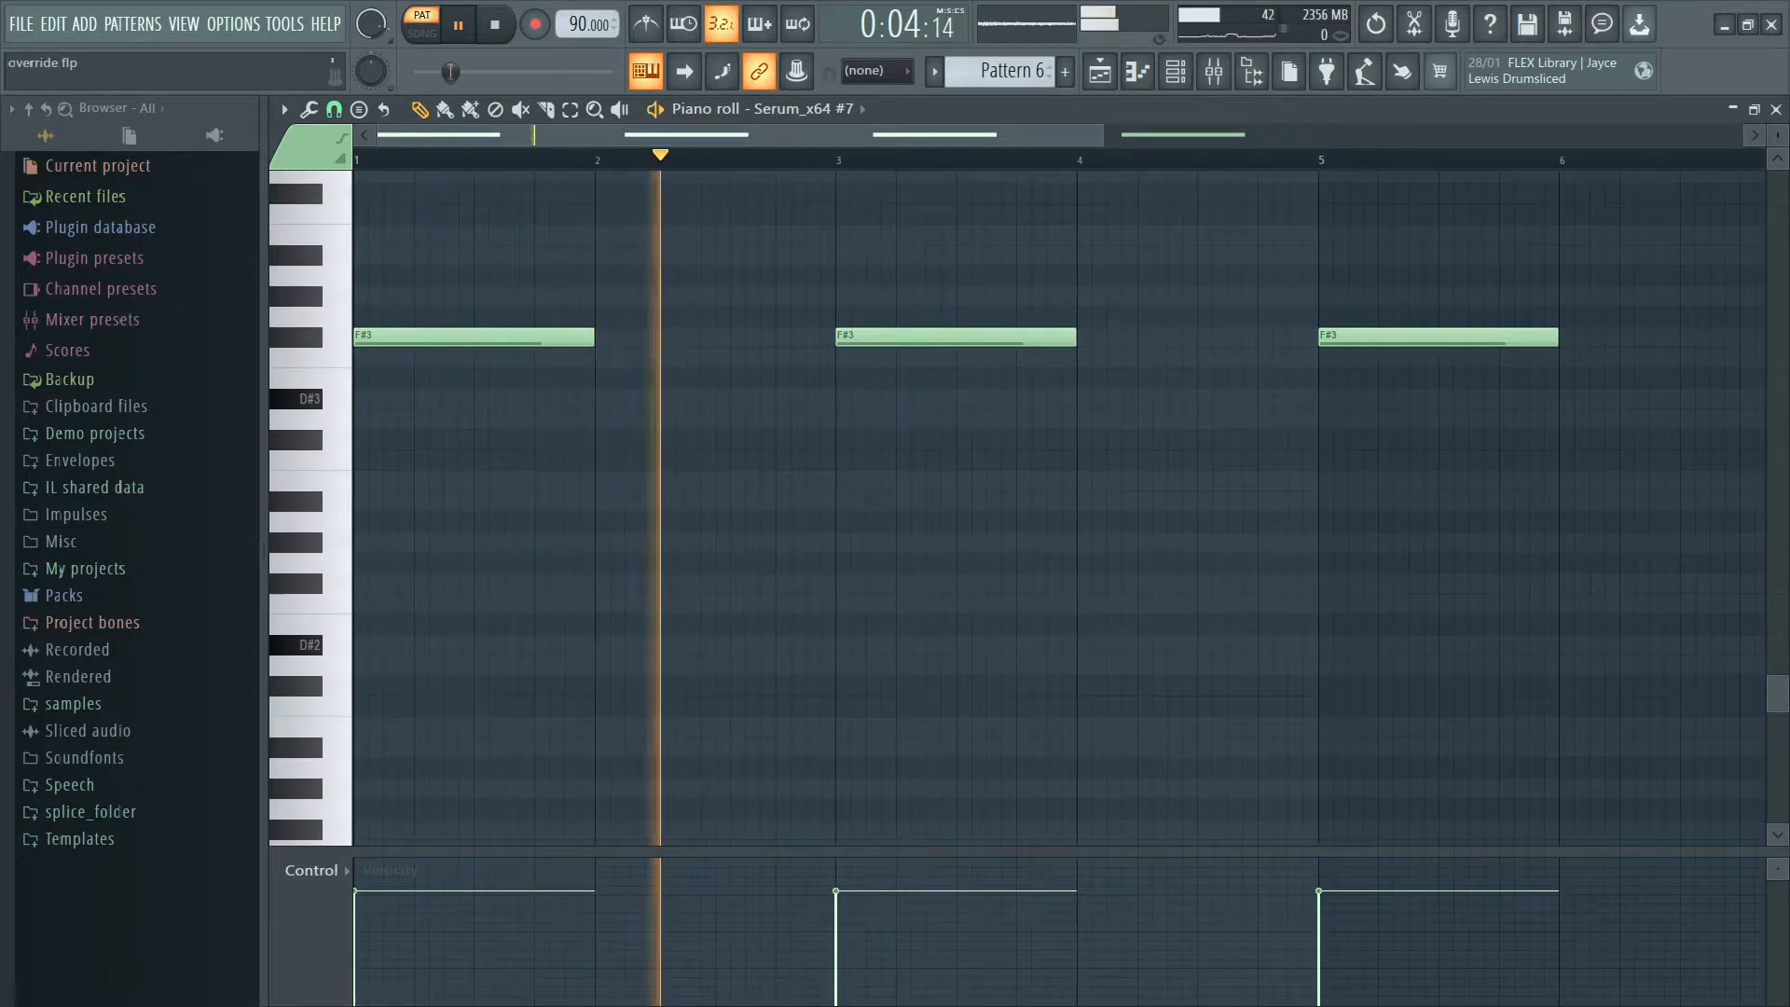
pyautogui.press('space')
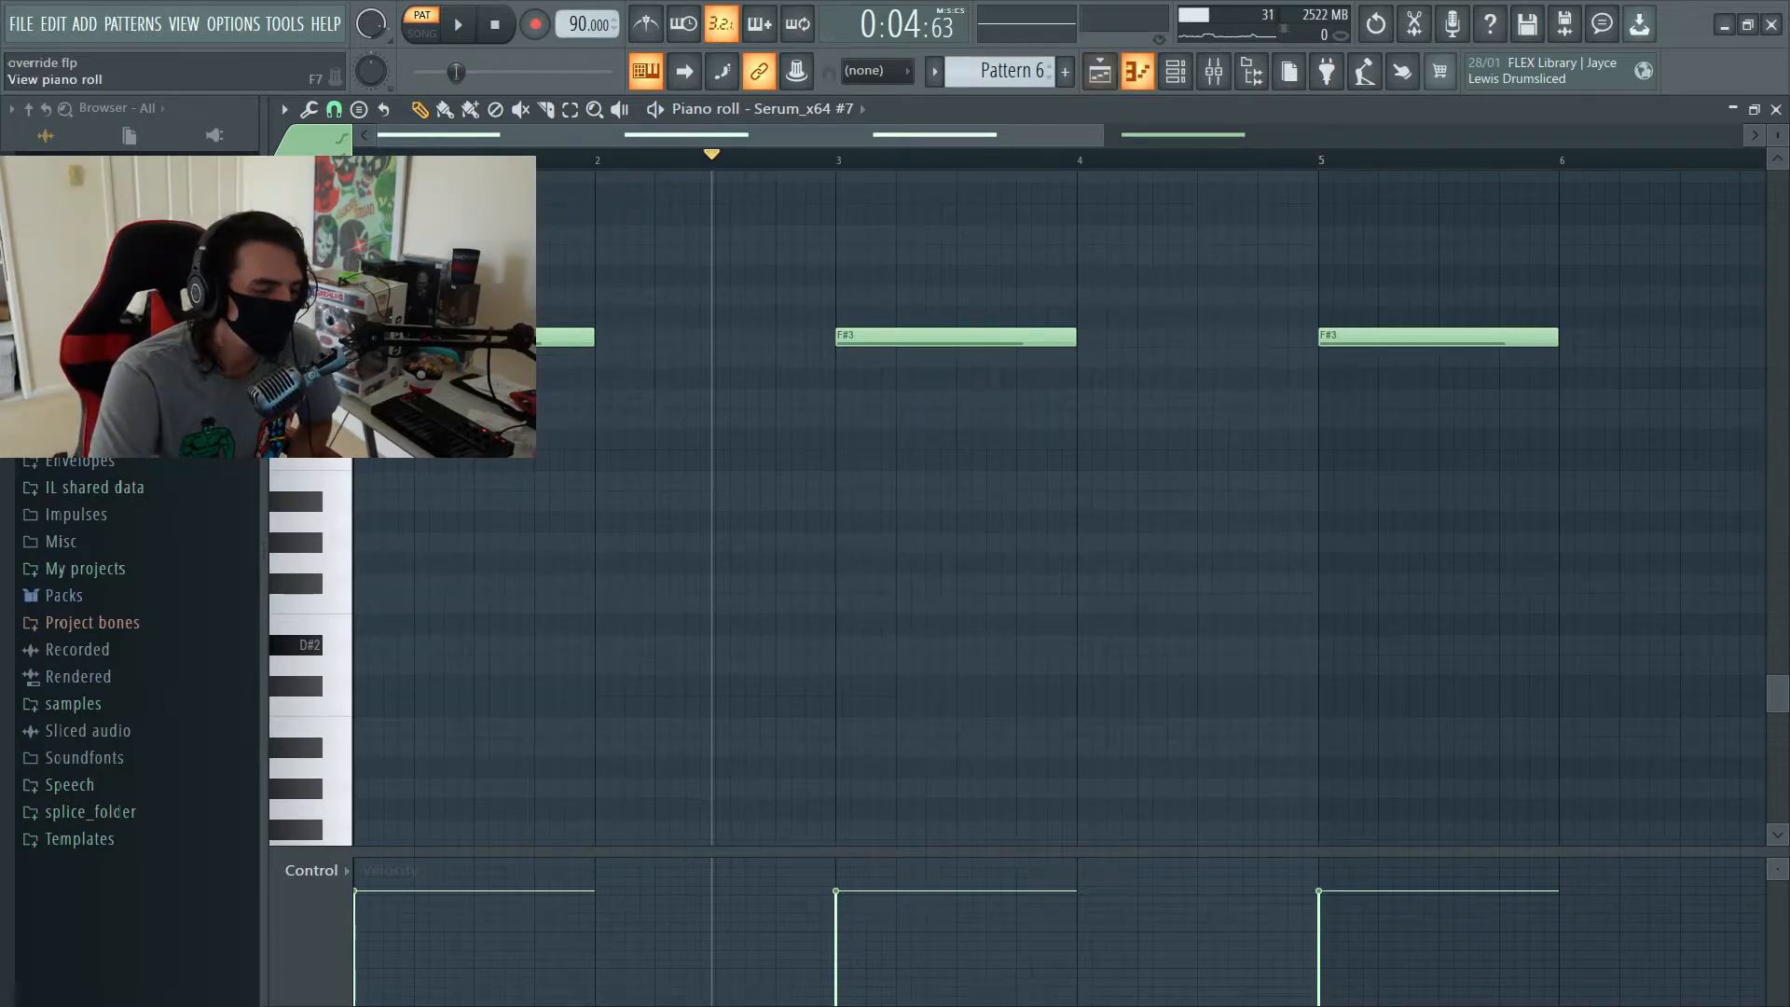
# Select Pattern 1 in the playlist and display its full length of Serum_x64 #2 notes in the piano roll
pyautogui.press('F5')
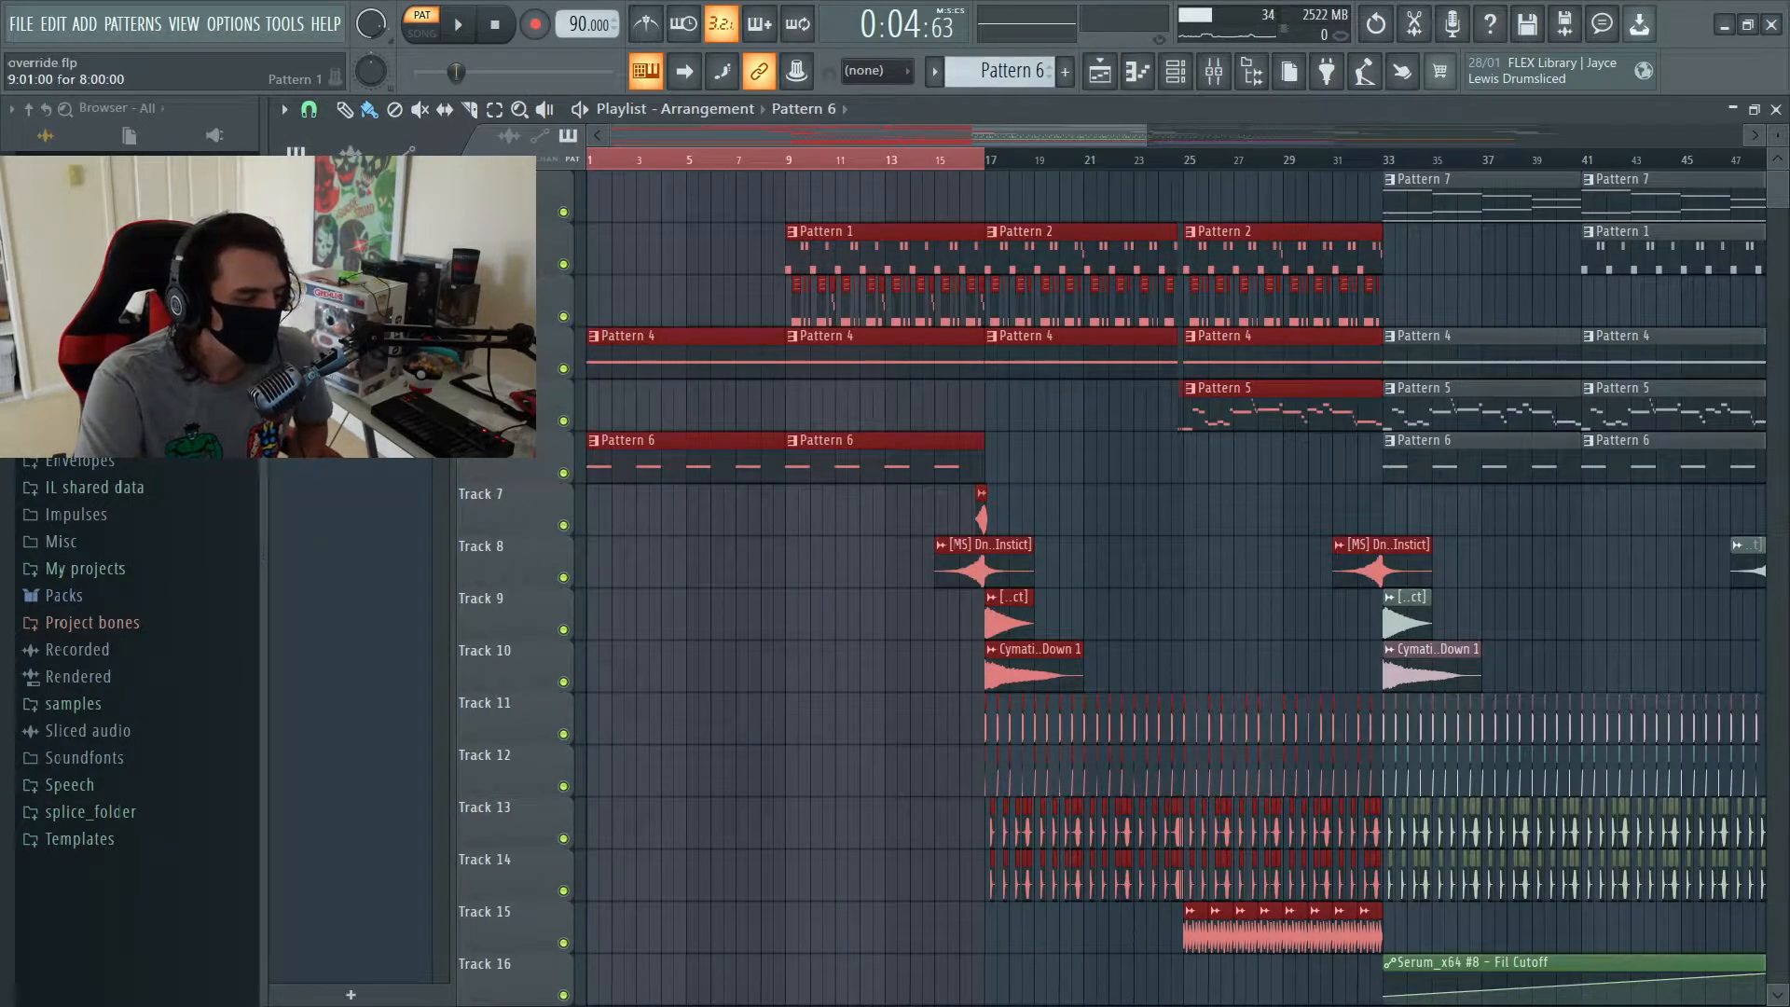
pyautogui.press('F7')
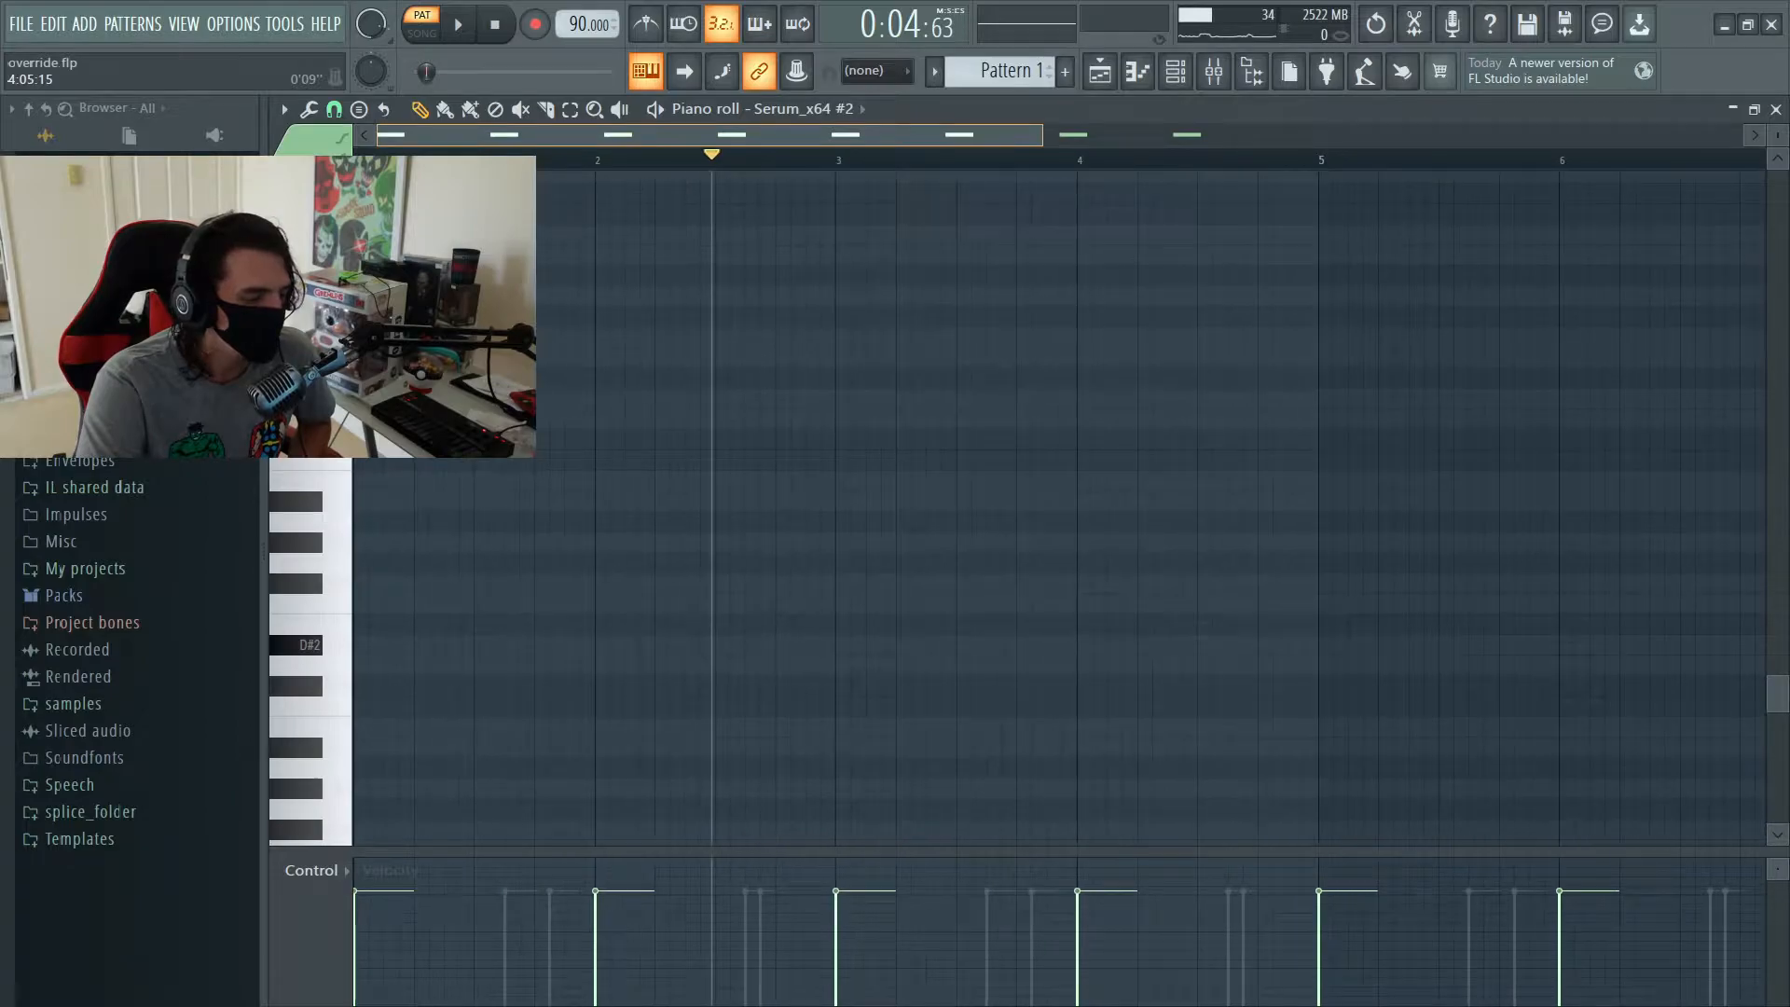
pyautogui.scroll(14, 950, 343)
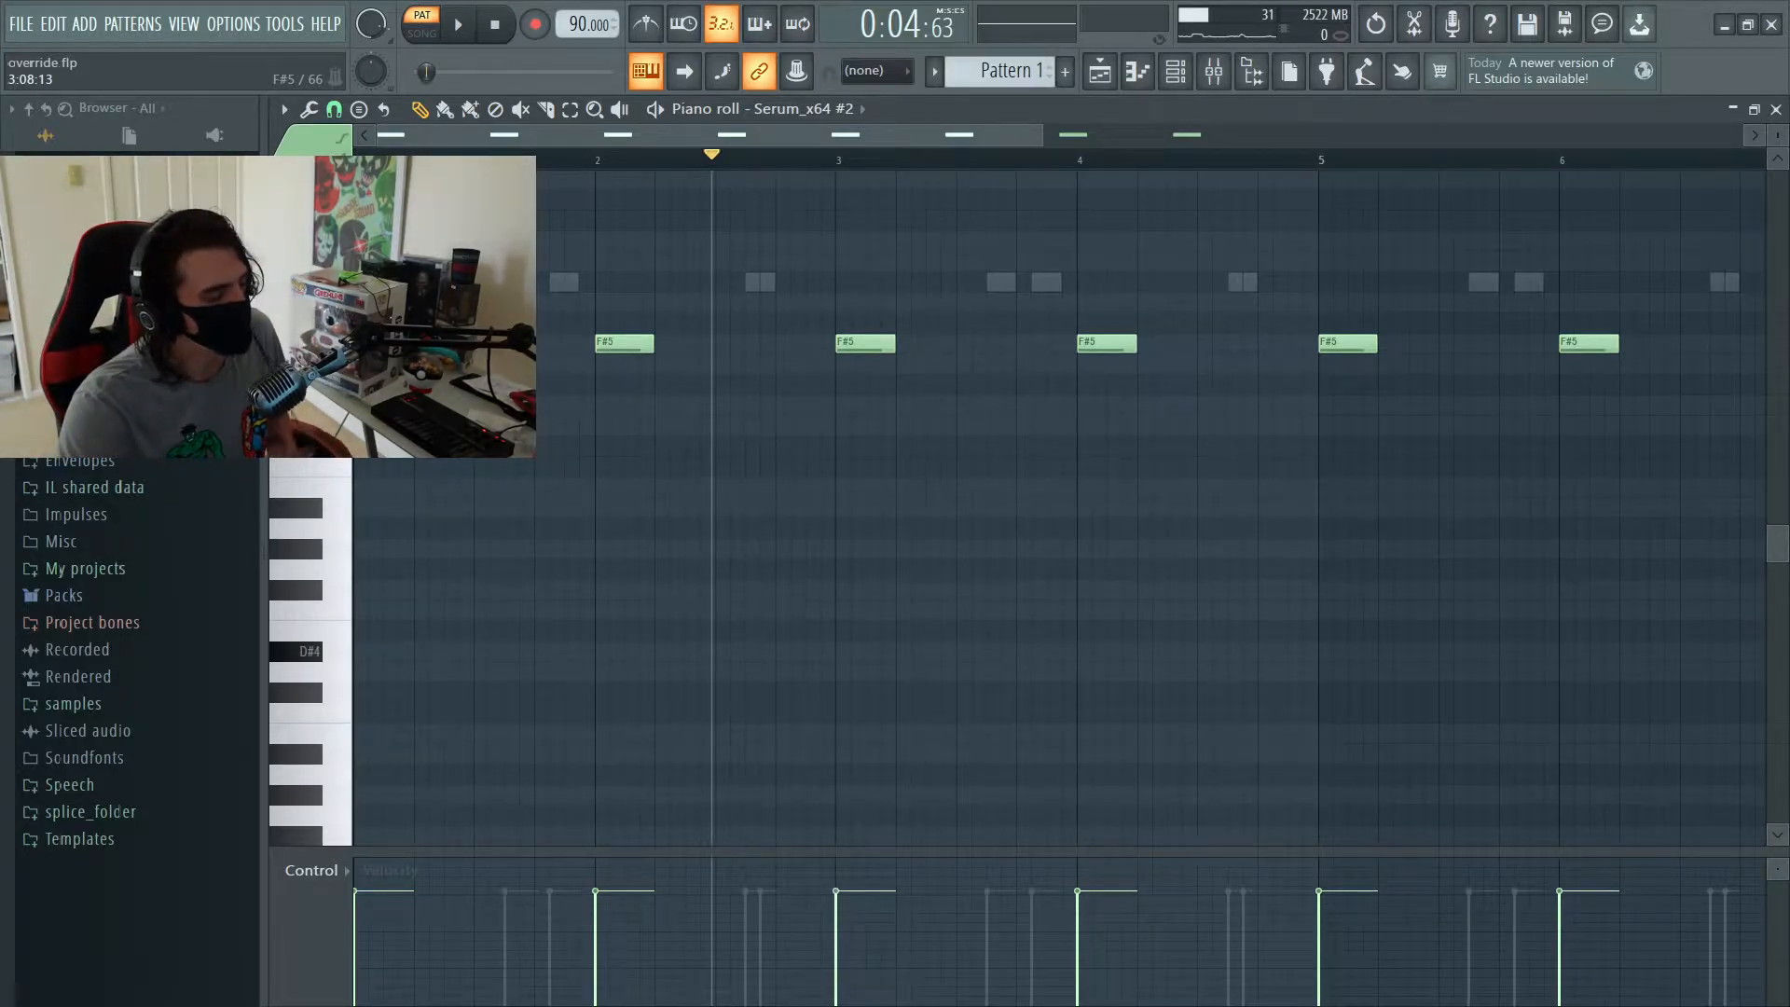
pyautogui.moveTo(1042, 135); pyautogui.dragTo(1289, 135)
# Examine the patches of Pattern 1's two synths, Serum_x64 #2 and Serum_x64, one after the other
pyautogui.press('F6')
pyautogui.click(667, 274)
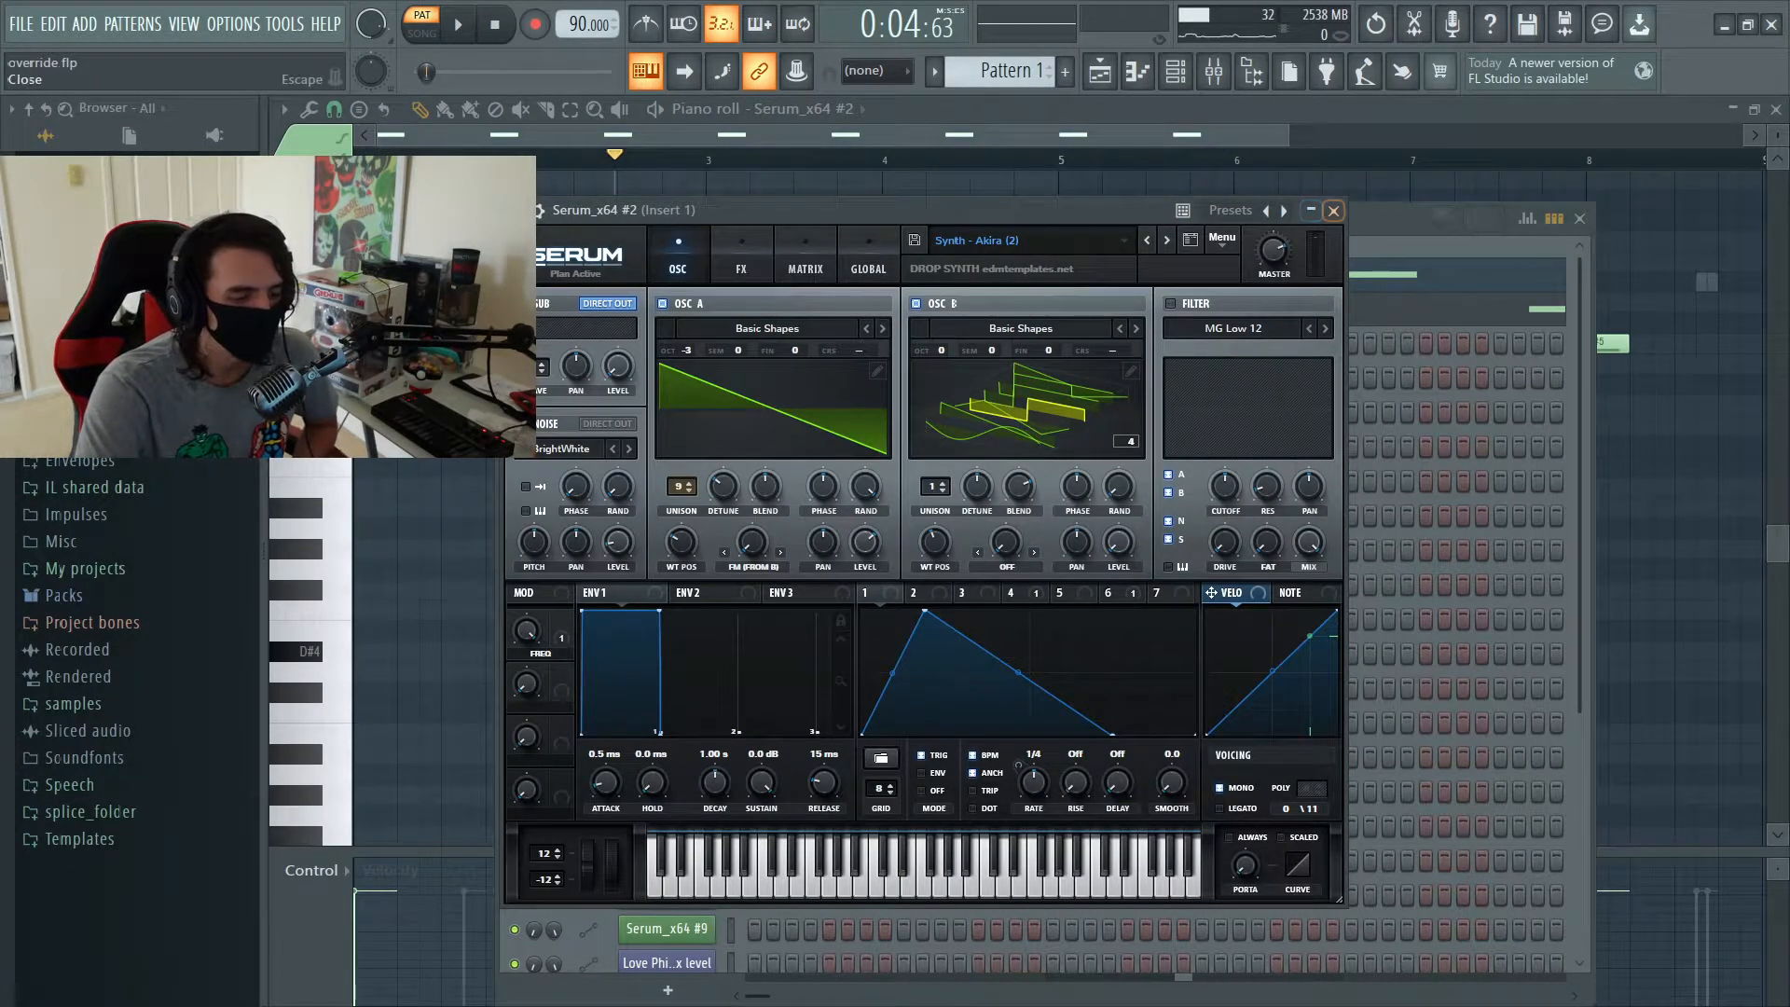
pyautogui.click(1333, 211)
pyautogui.click(666, 309)
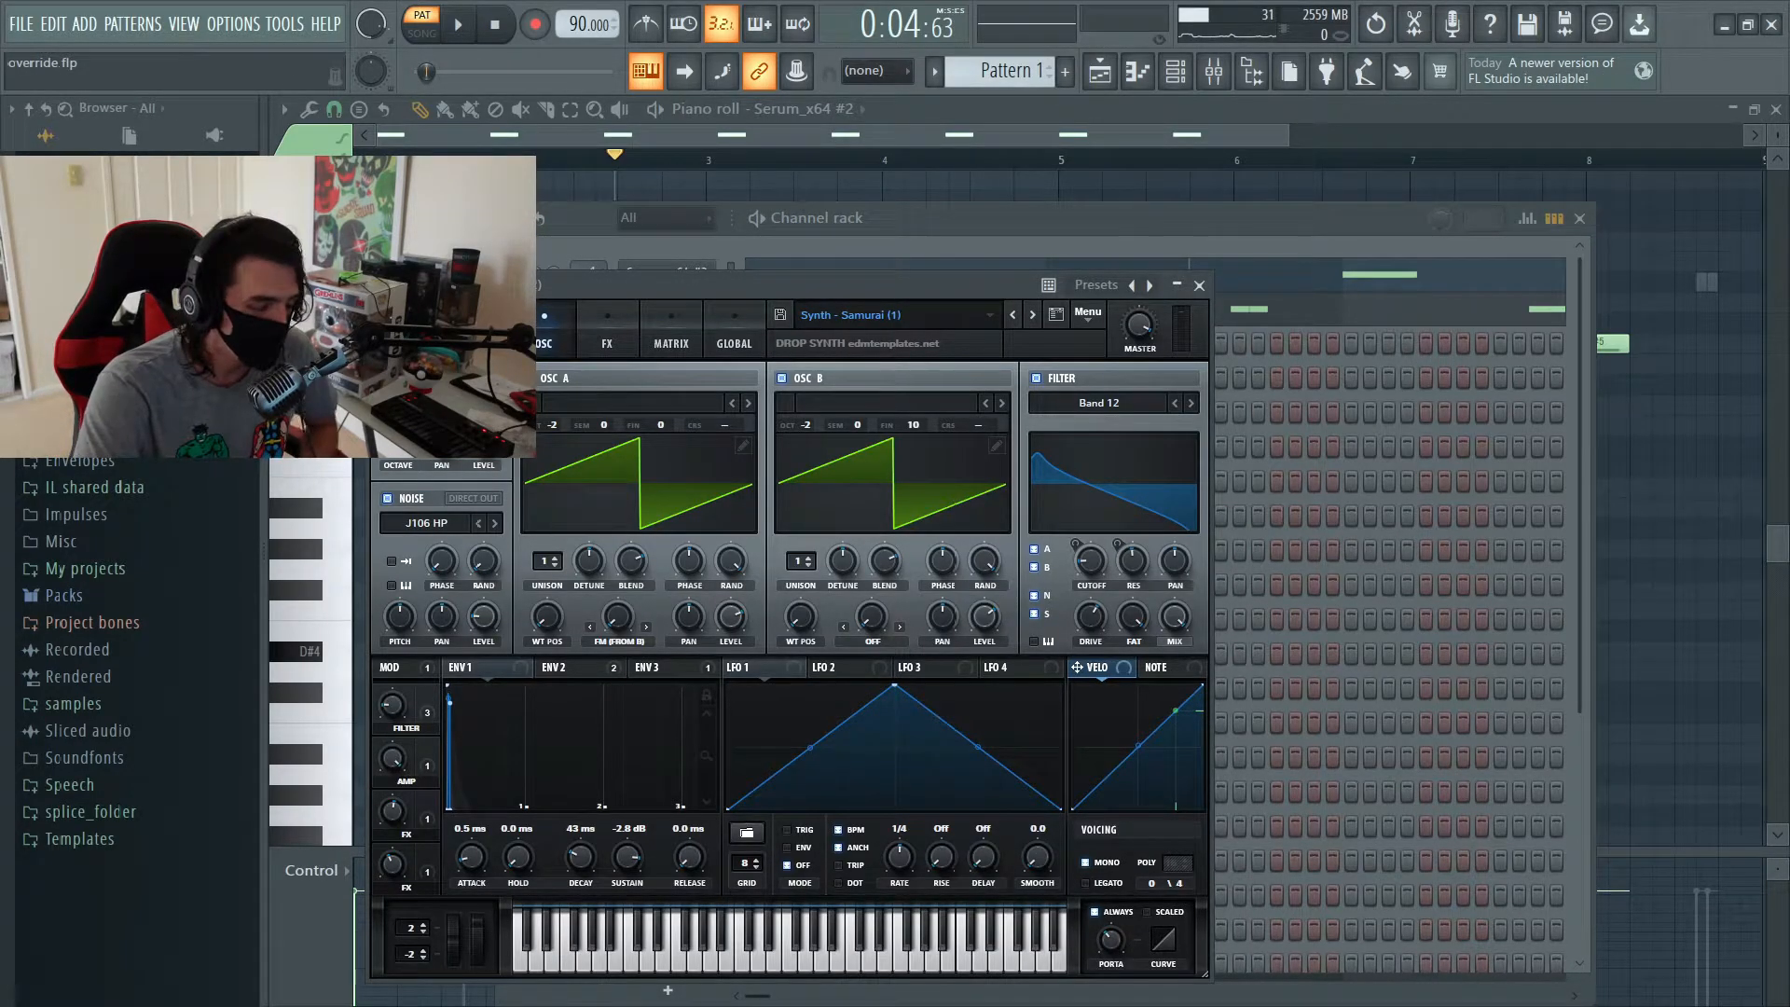
pyautogui.click(1199, 284)
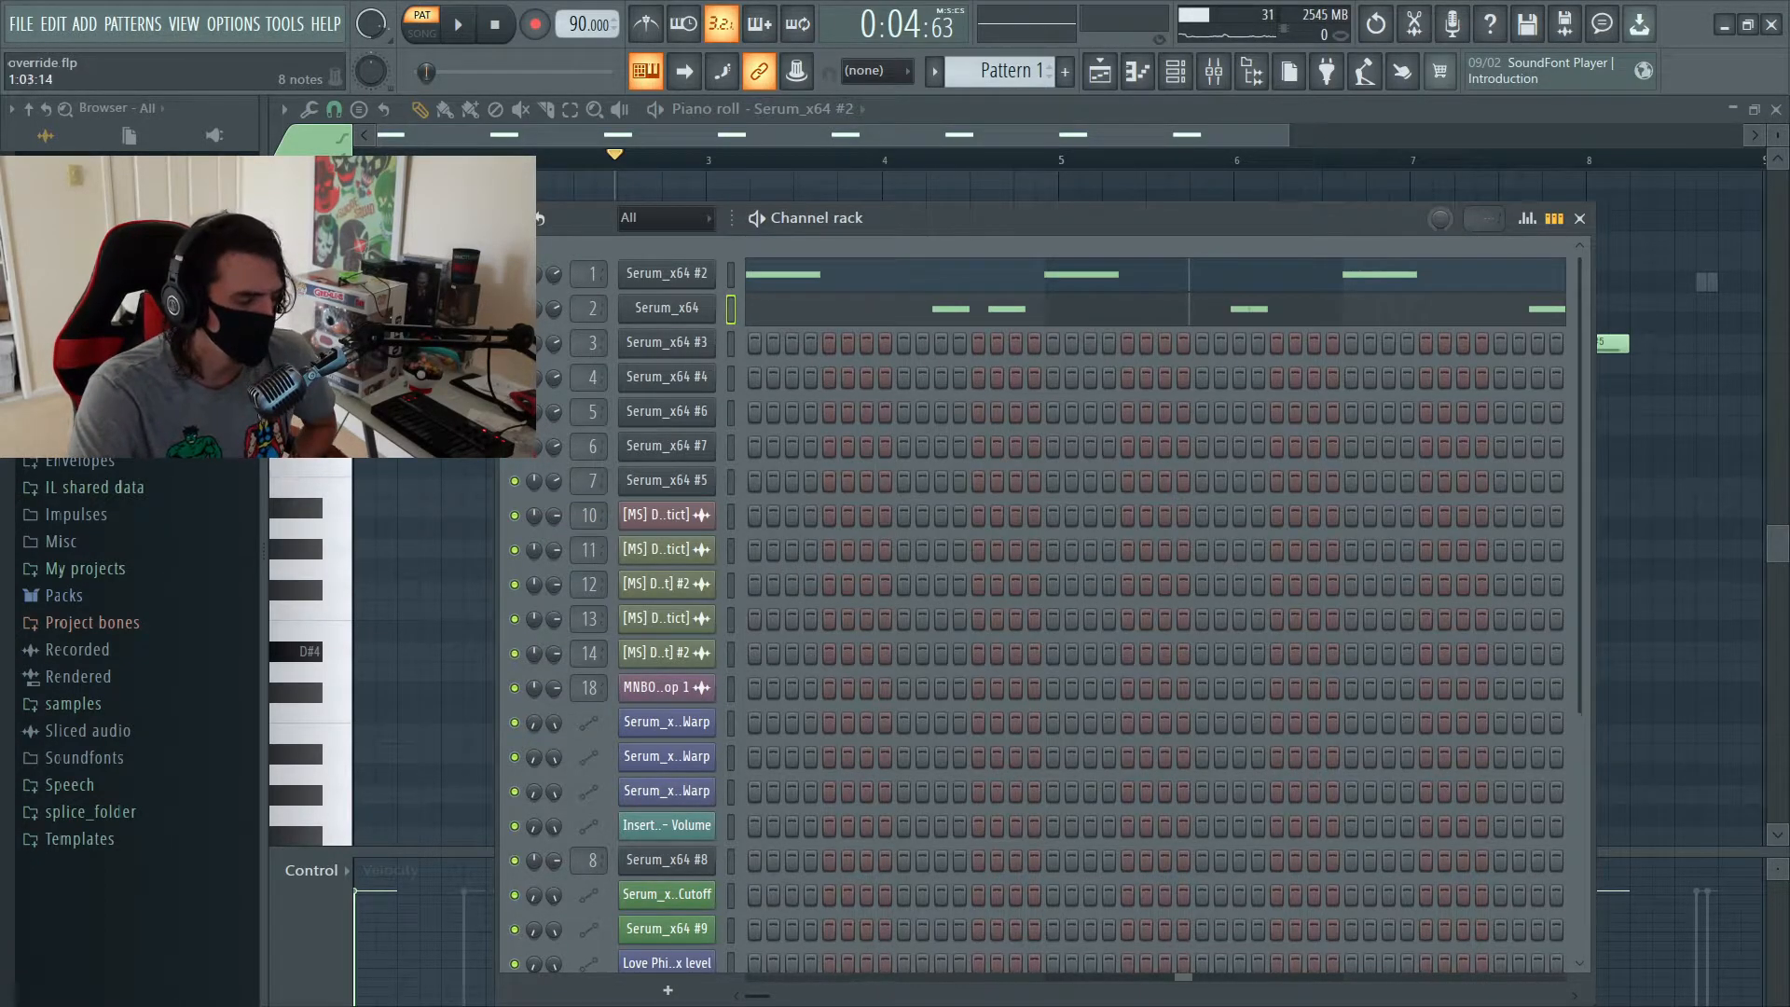
# Return to the Serum_x64 #2 piano roll and audition Pattern 1 from its beginning, pausing partway through
pyautogui.click(1165, 280)
pyautogui.click(1165, 280)
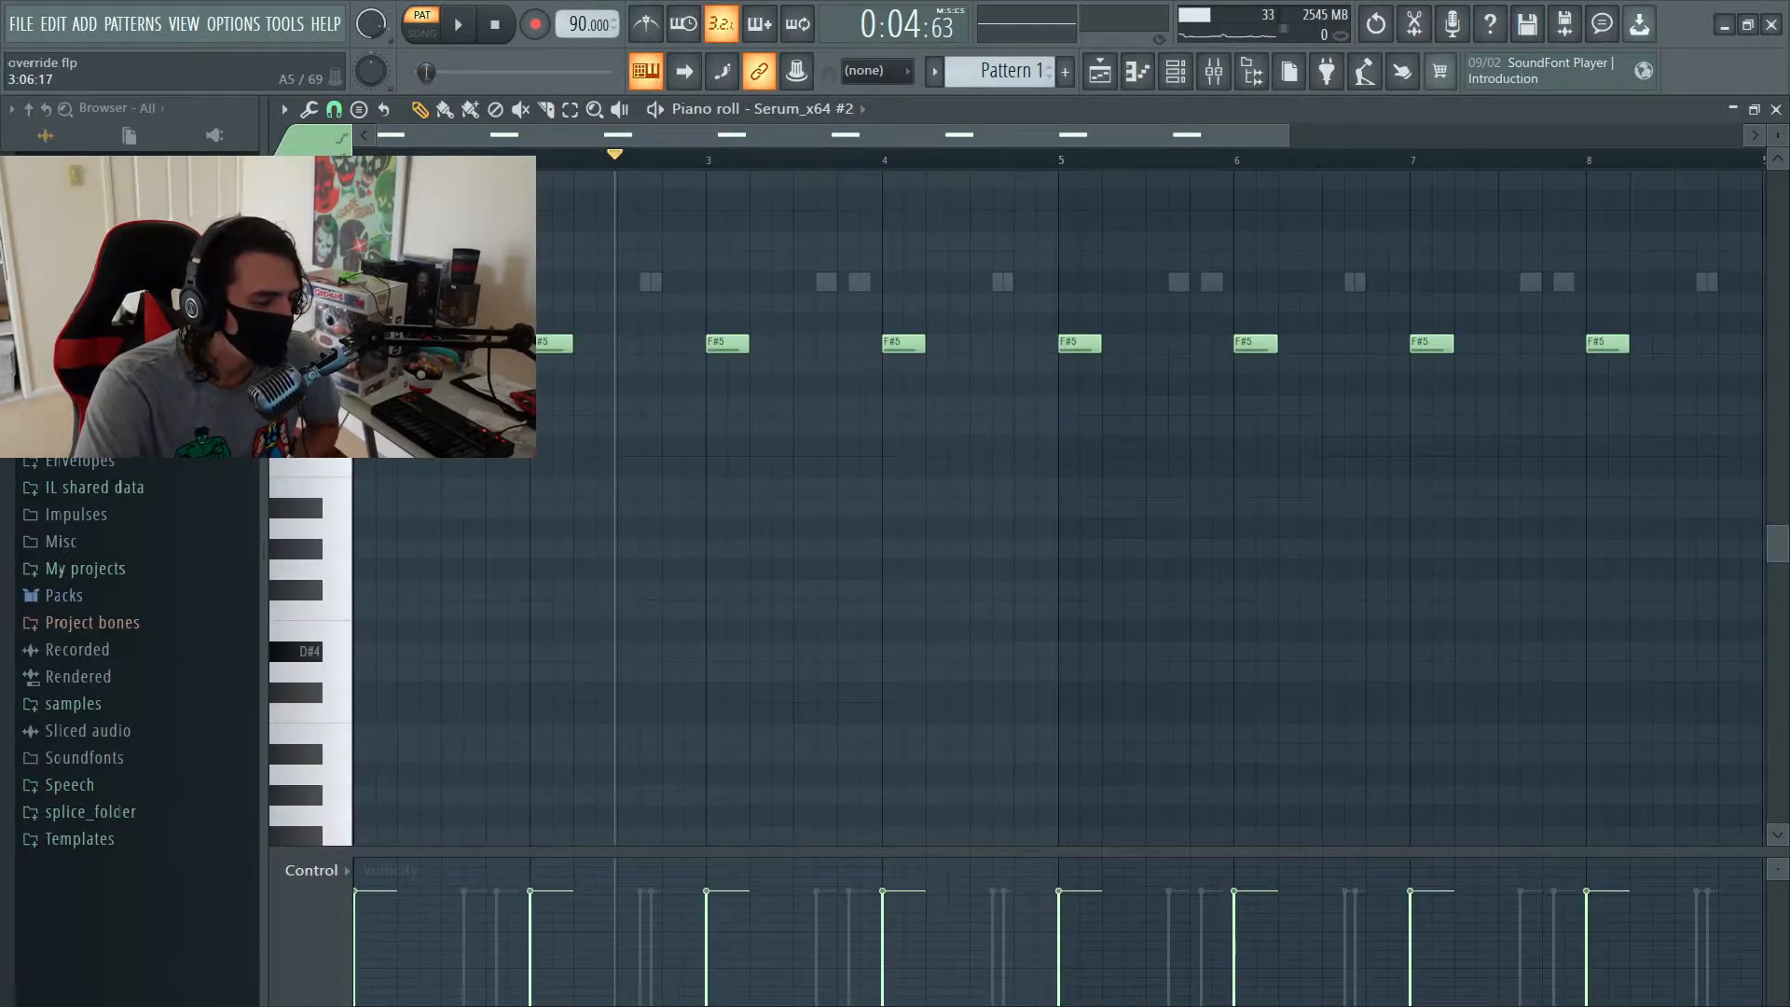
pyautogui.press('space')
pyautogui.press('space')
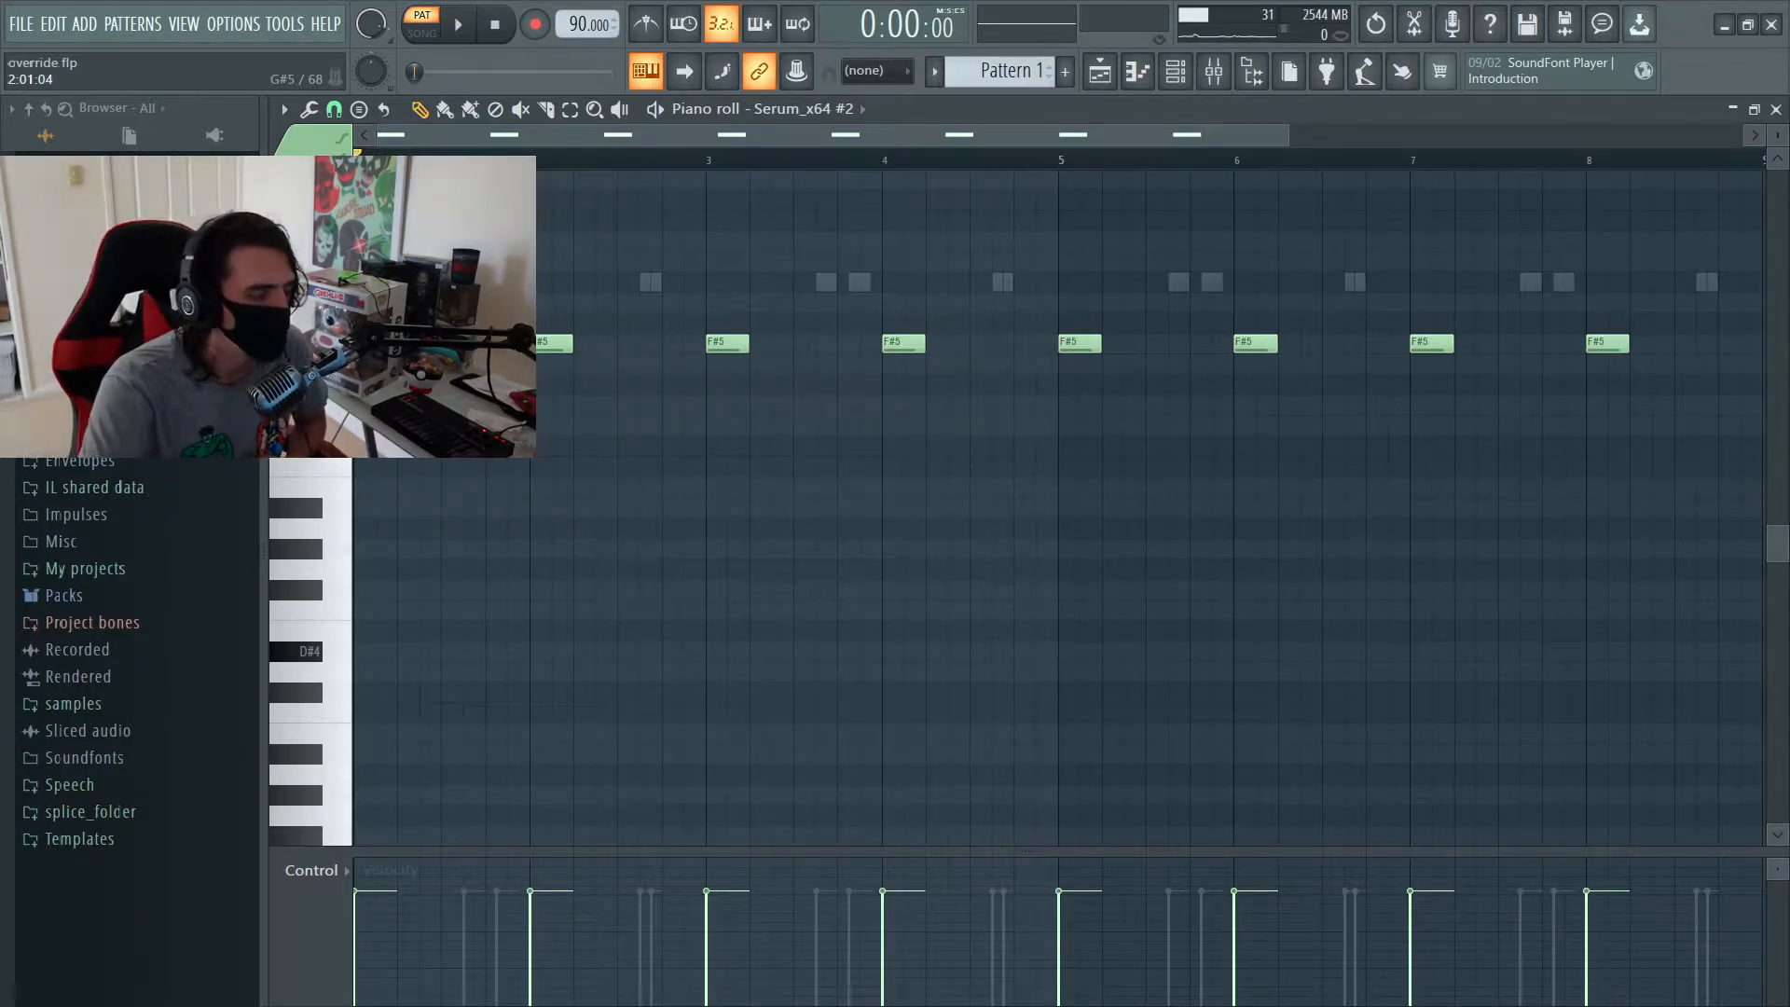
pyautogui.click(420, 161)
pyautogui.moveTo(420, 160); pyautogui.dragTo(356, 161)
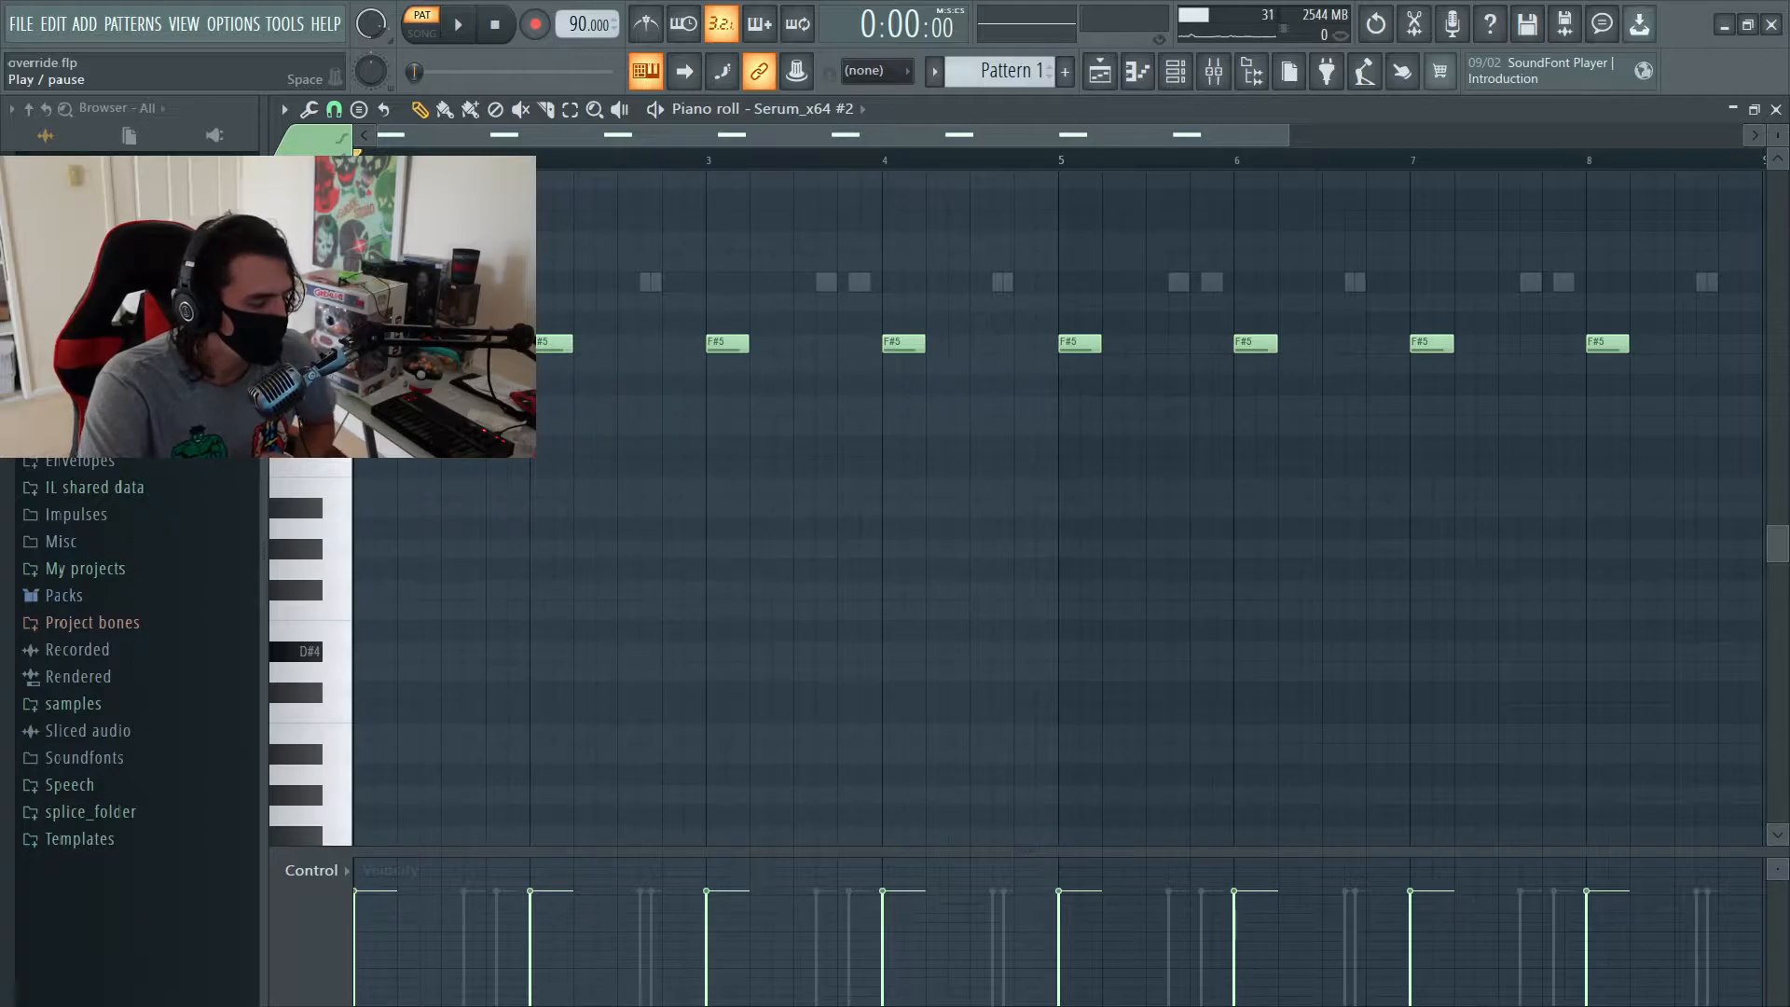
pyautogui.click(458, 24)
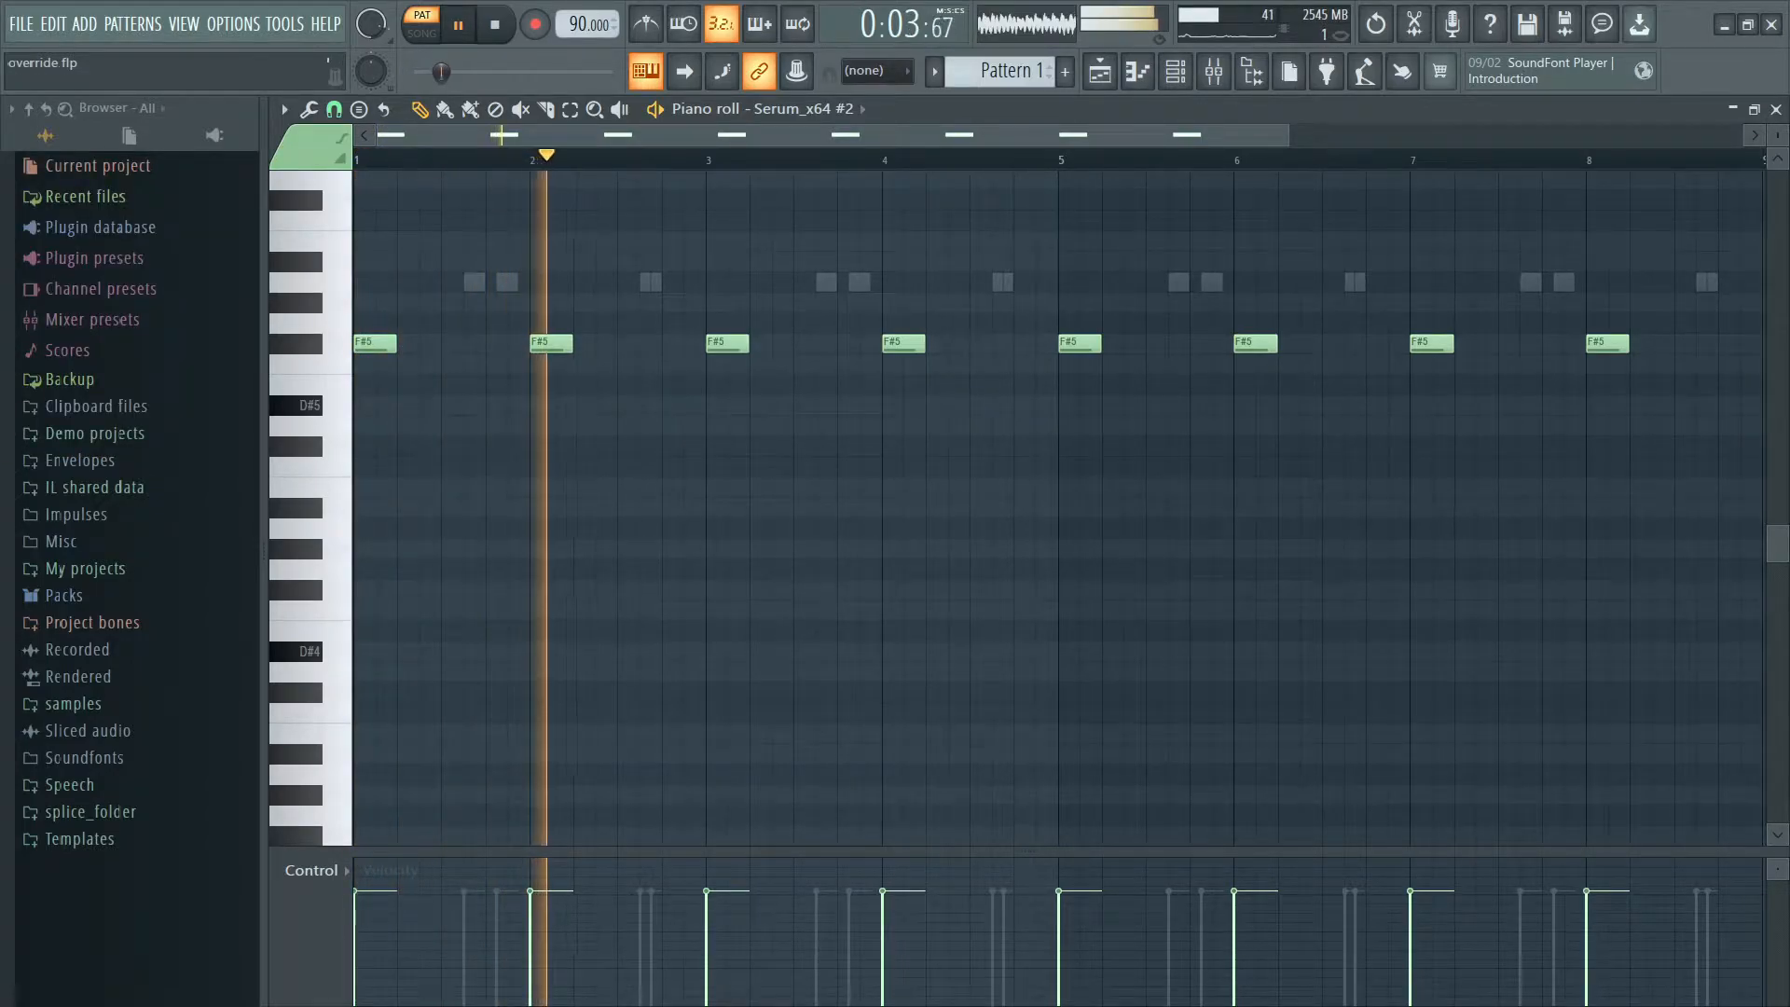
pyautogui.moveTo(832, 136); pyautogui.dragTo(890, 135)
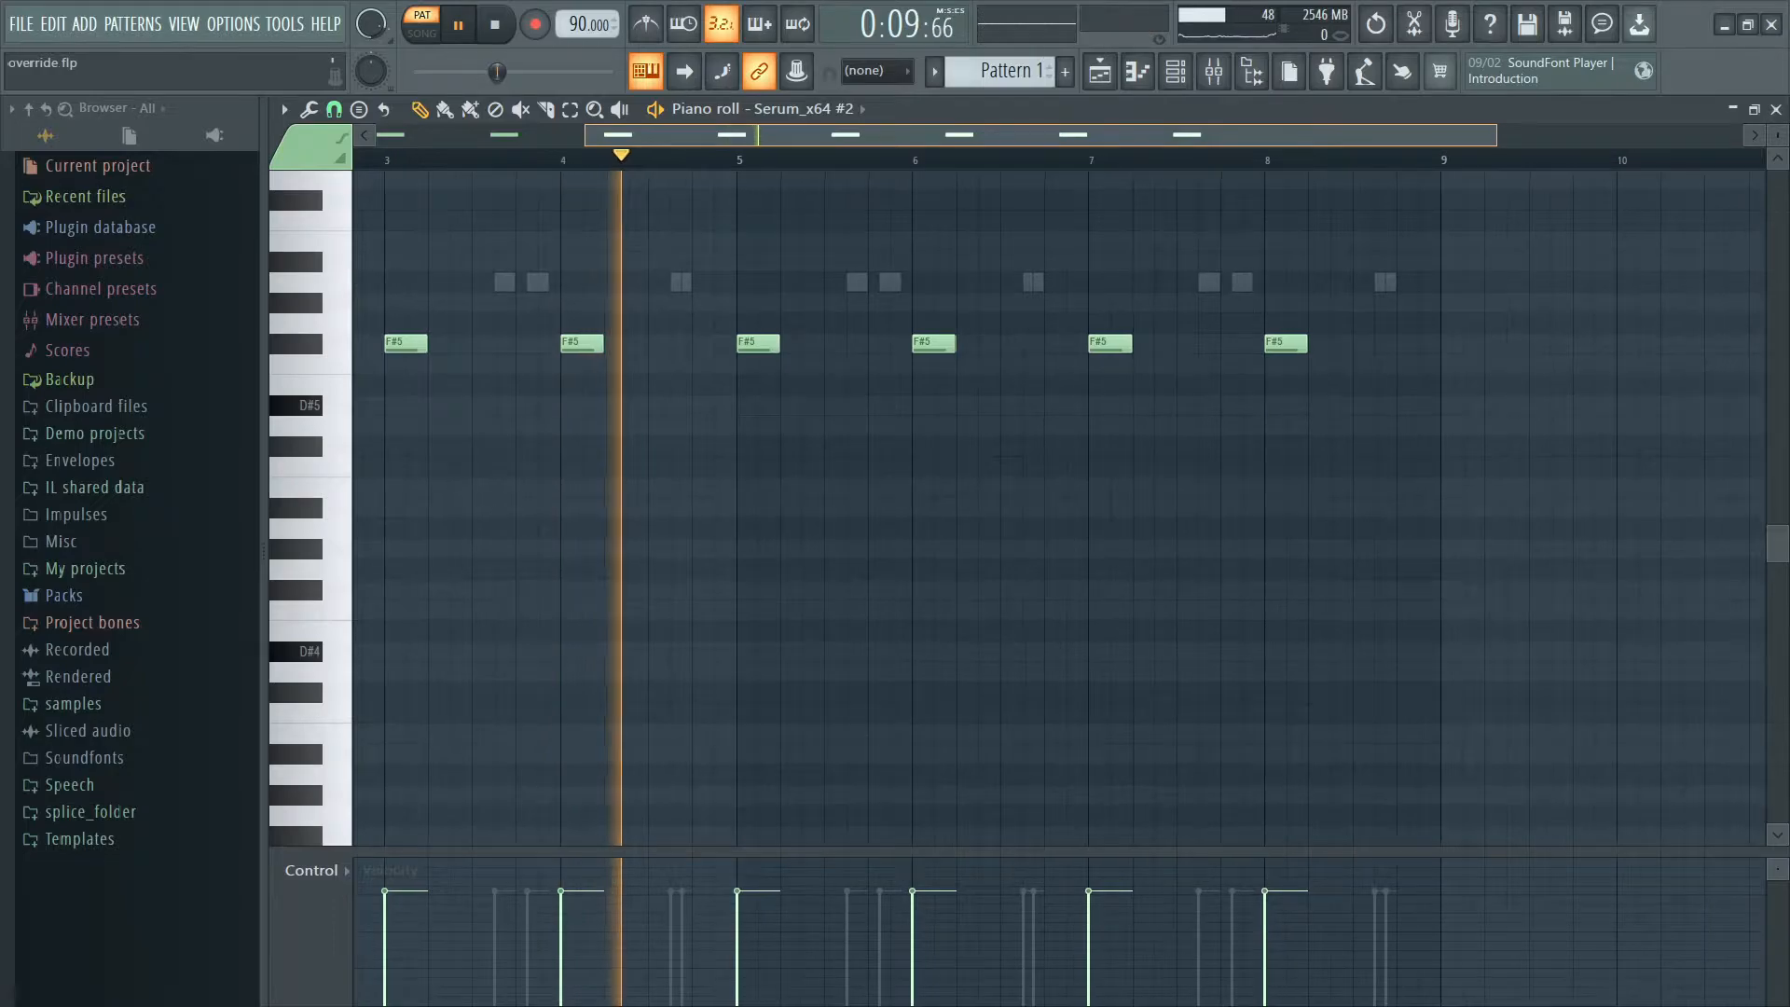
pyautogui.press('space')
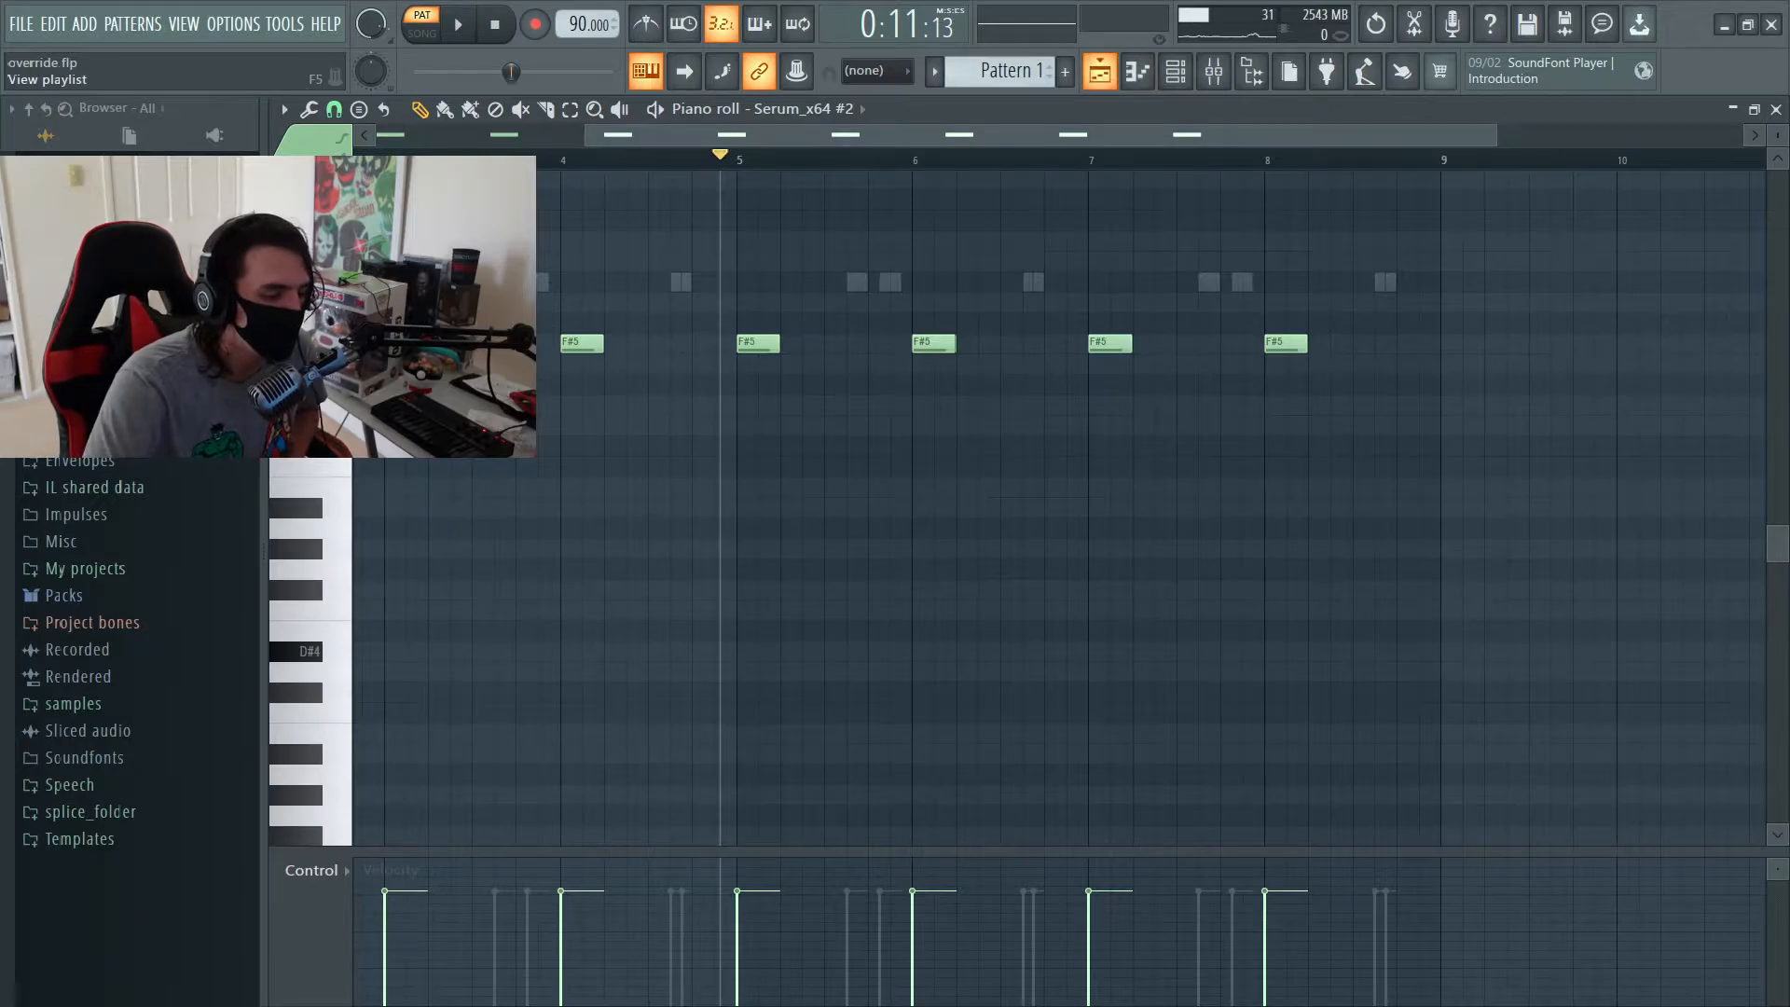
# Select Pattern 3 from the playlist section around bar 9 and examine the patch of its Serum_x64 #5 synth
pyautogui.press('F5')
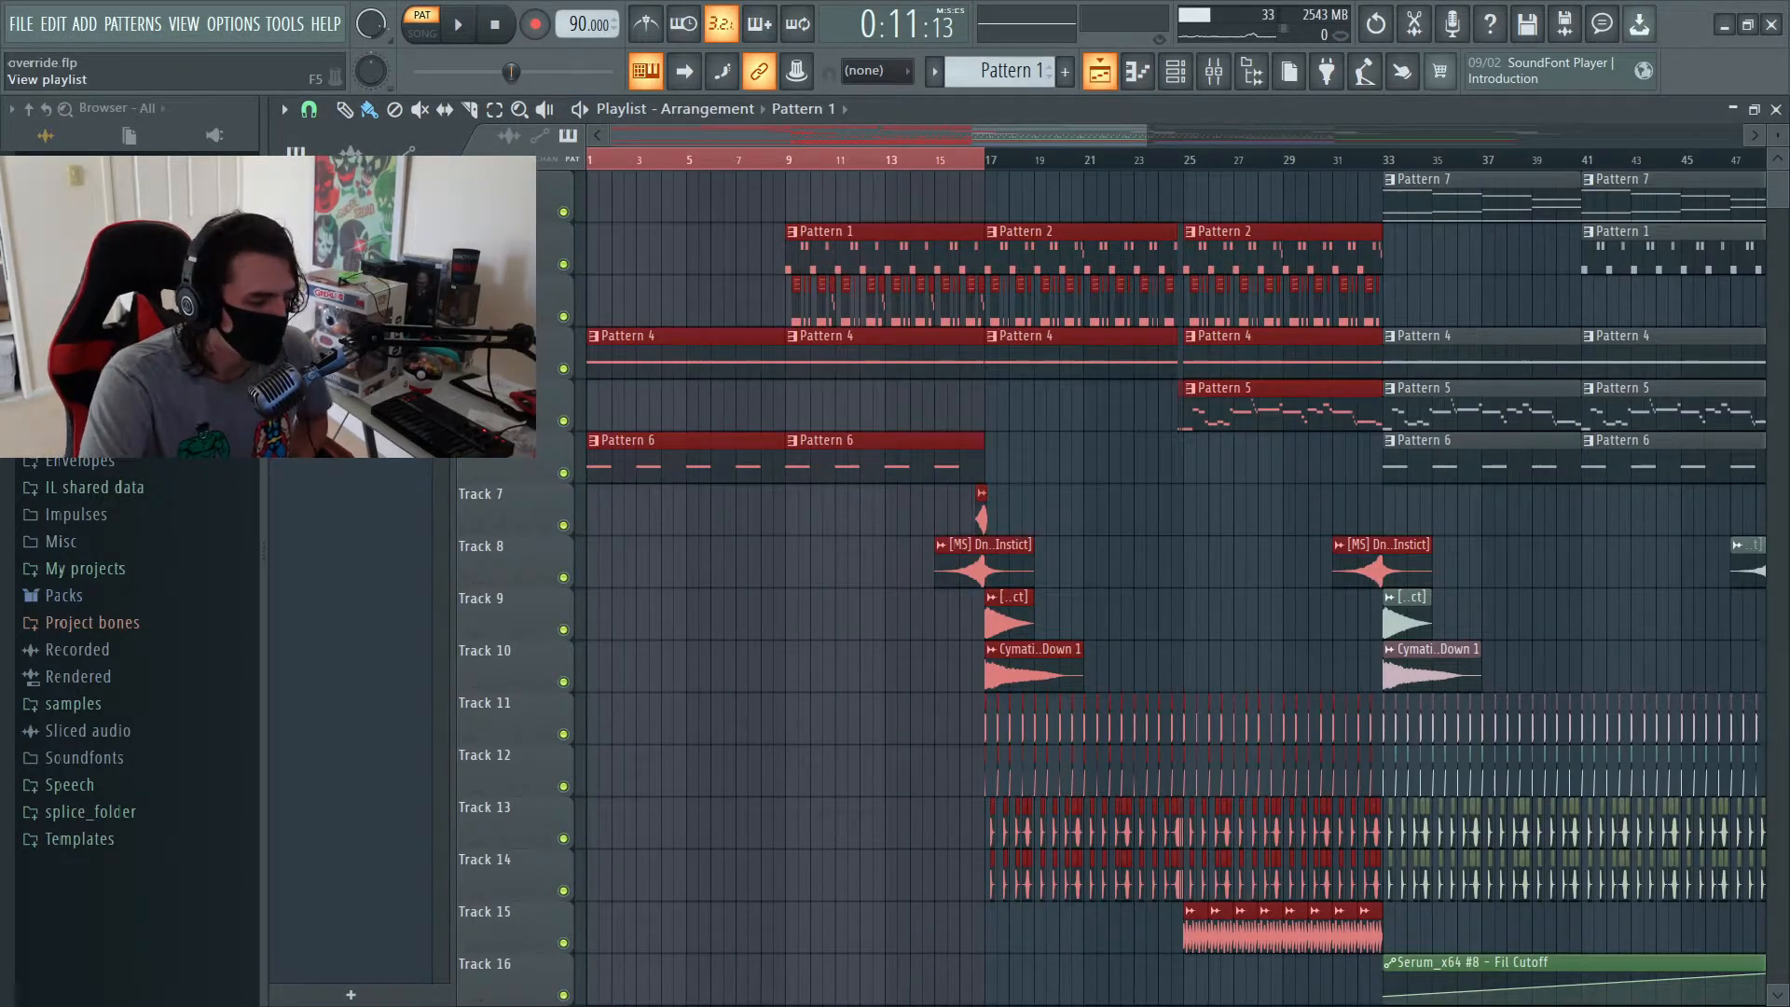
pyautogui.moveTo(1145, 135); pyautogui.dragTo(719, 135)
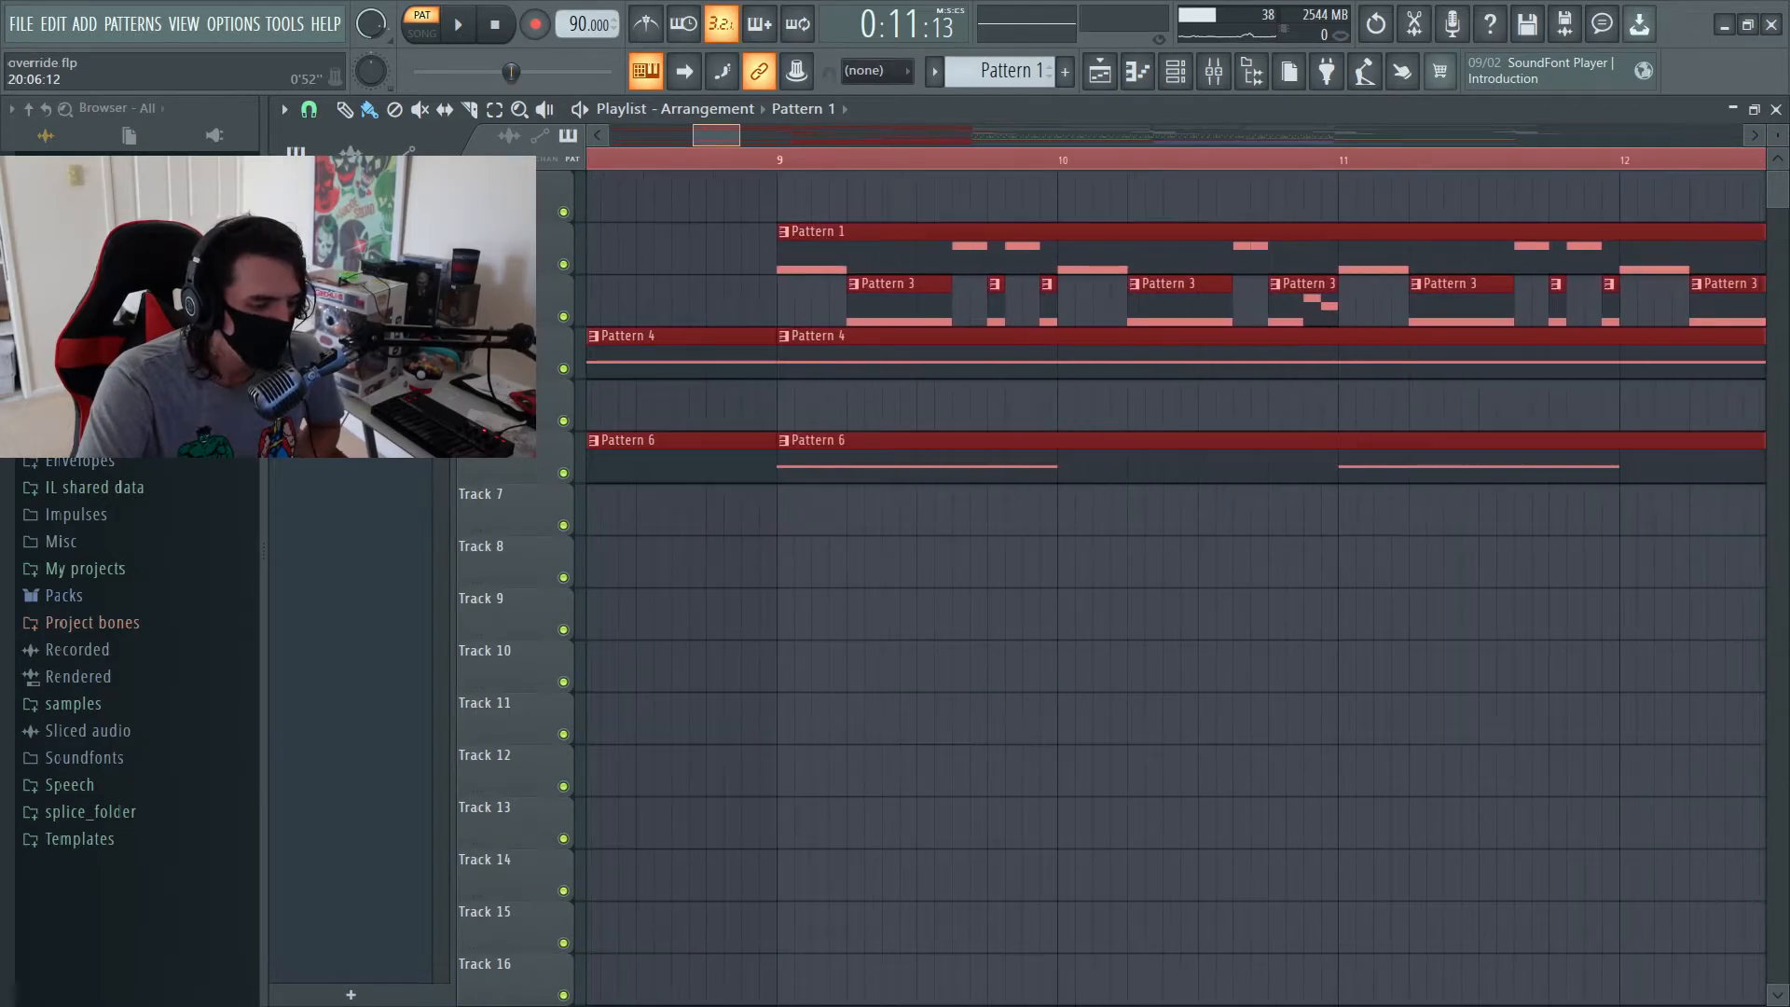
pyautogui.scroll(-2, 1013, 72)
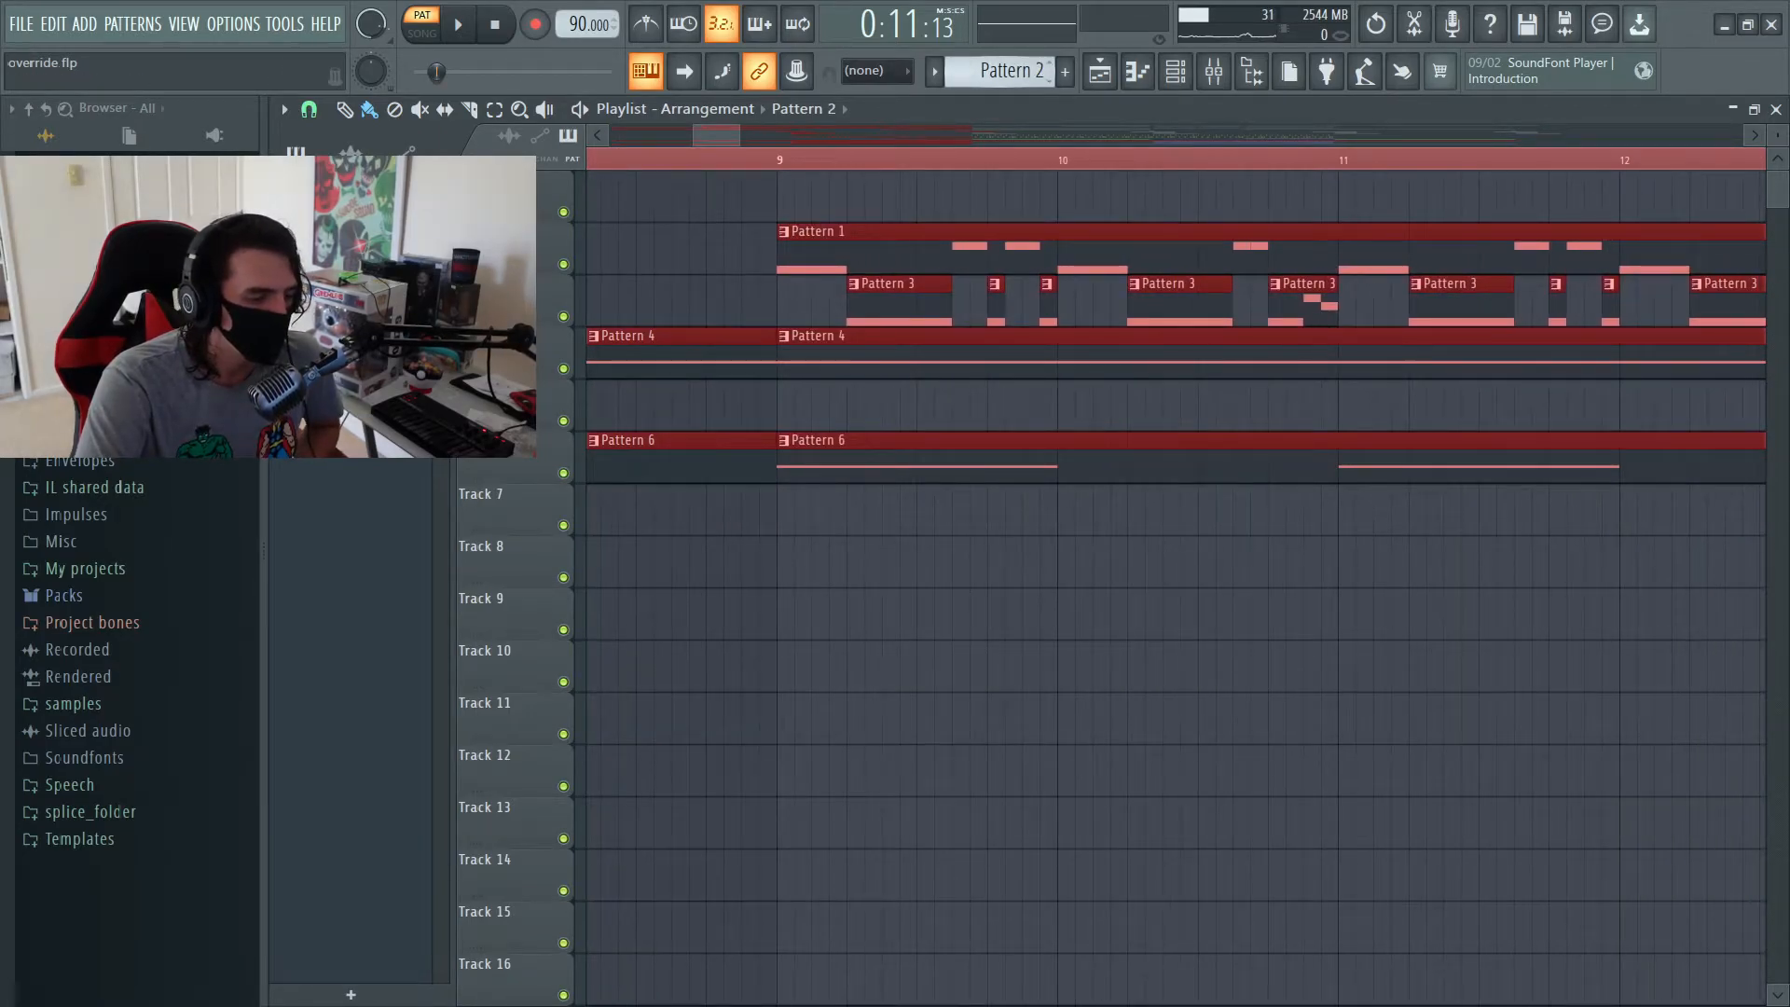
pyautogui.click(1176, 72)
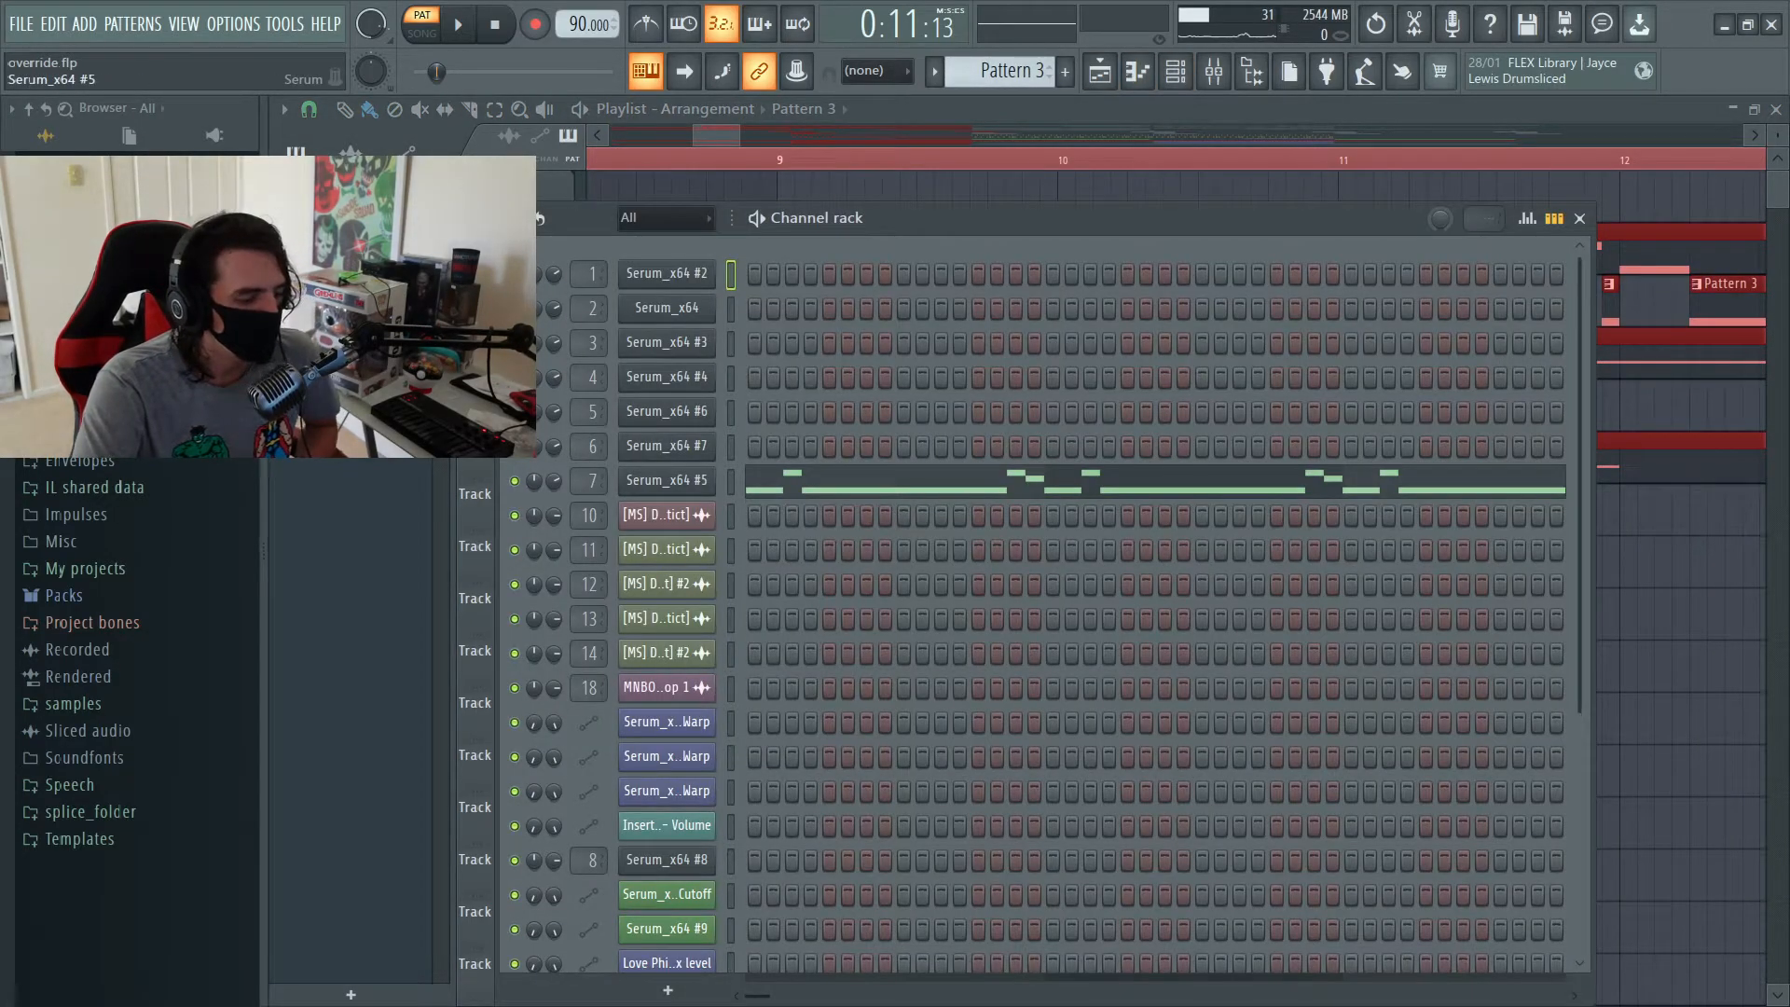
pyautogui.click(667, 481)
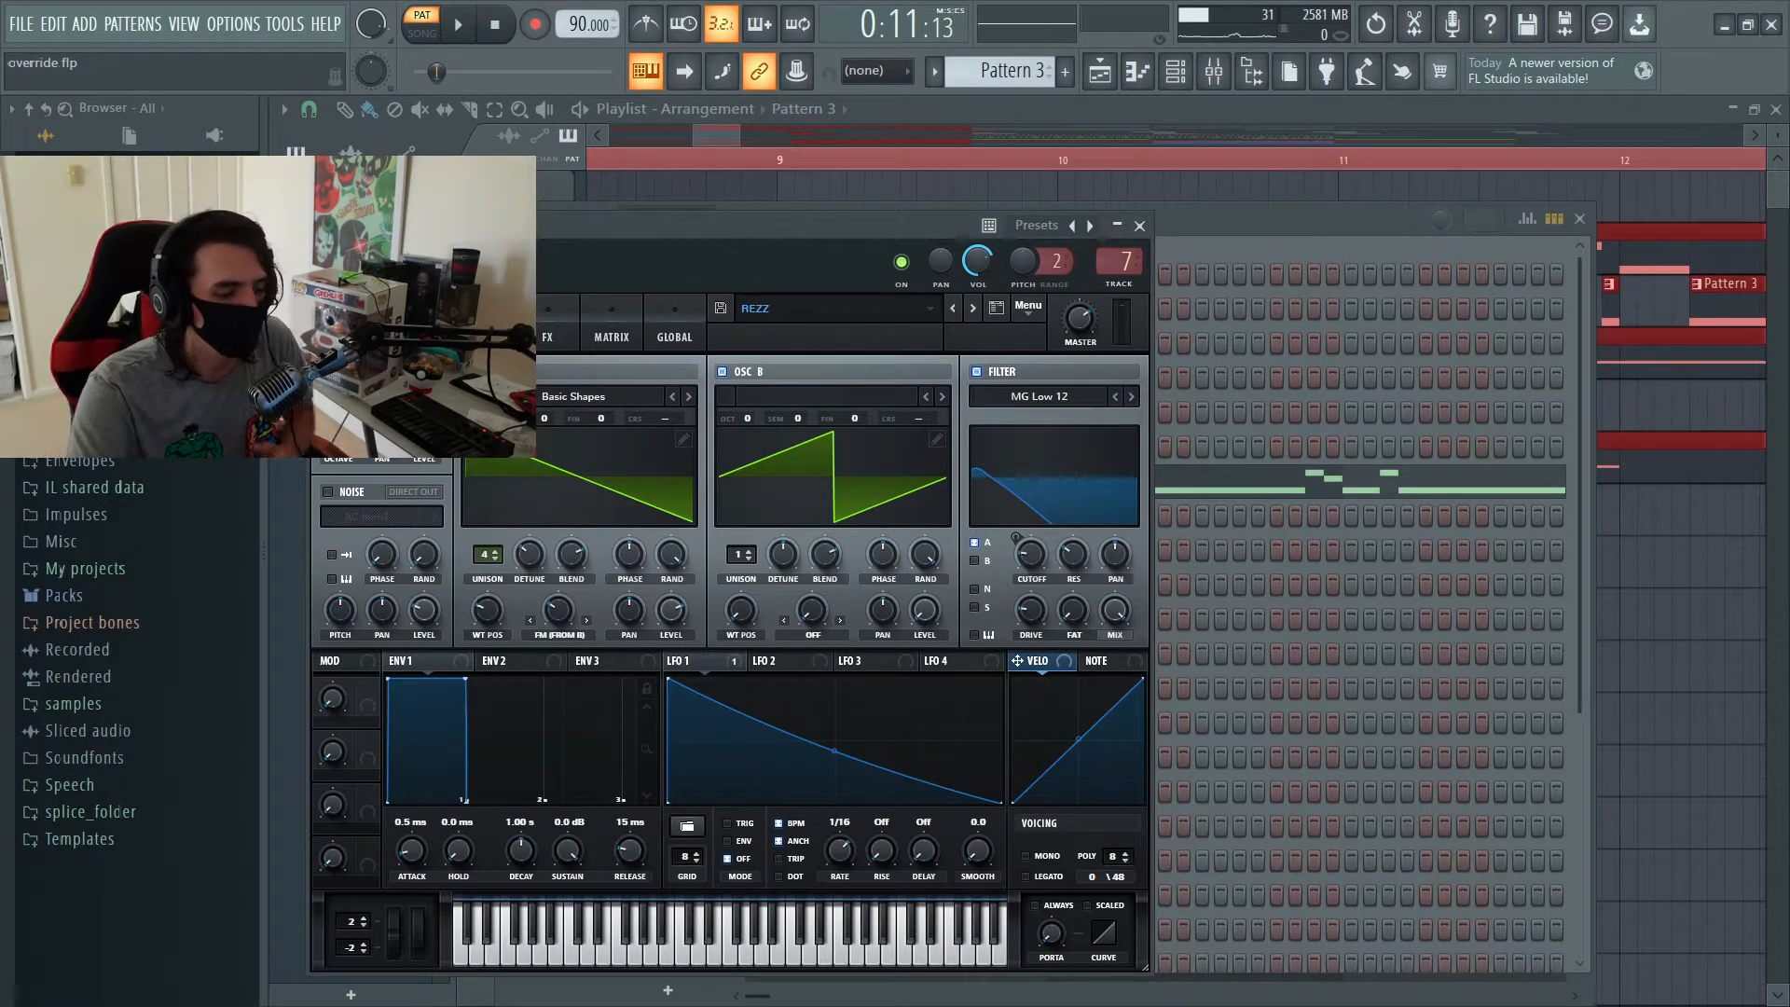
# Show the Serum_x64 #5 notes of Pattern 3 in the piano roll, enlarged around the first bars
pyautogui.press('F7')
pyautogui.moveTo(1445, 135); pyautogui.dragTo(1136, 136)
pyautogui.moveTo(1743, 135); pyautogui.dragTo(1004, 136)
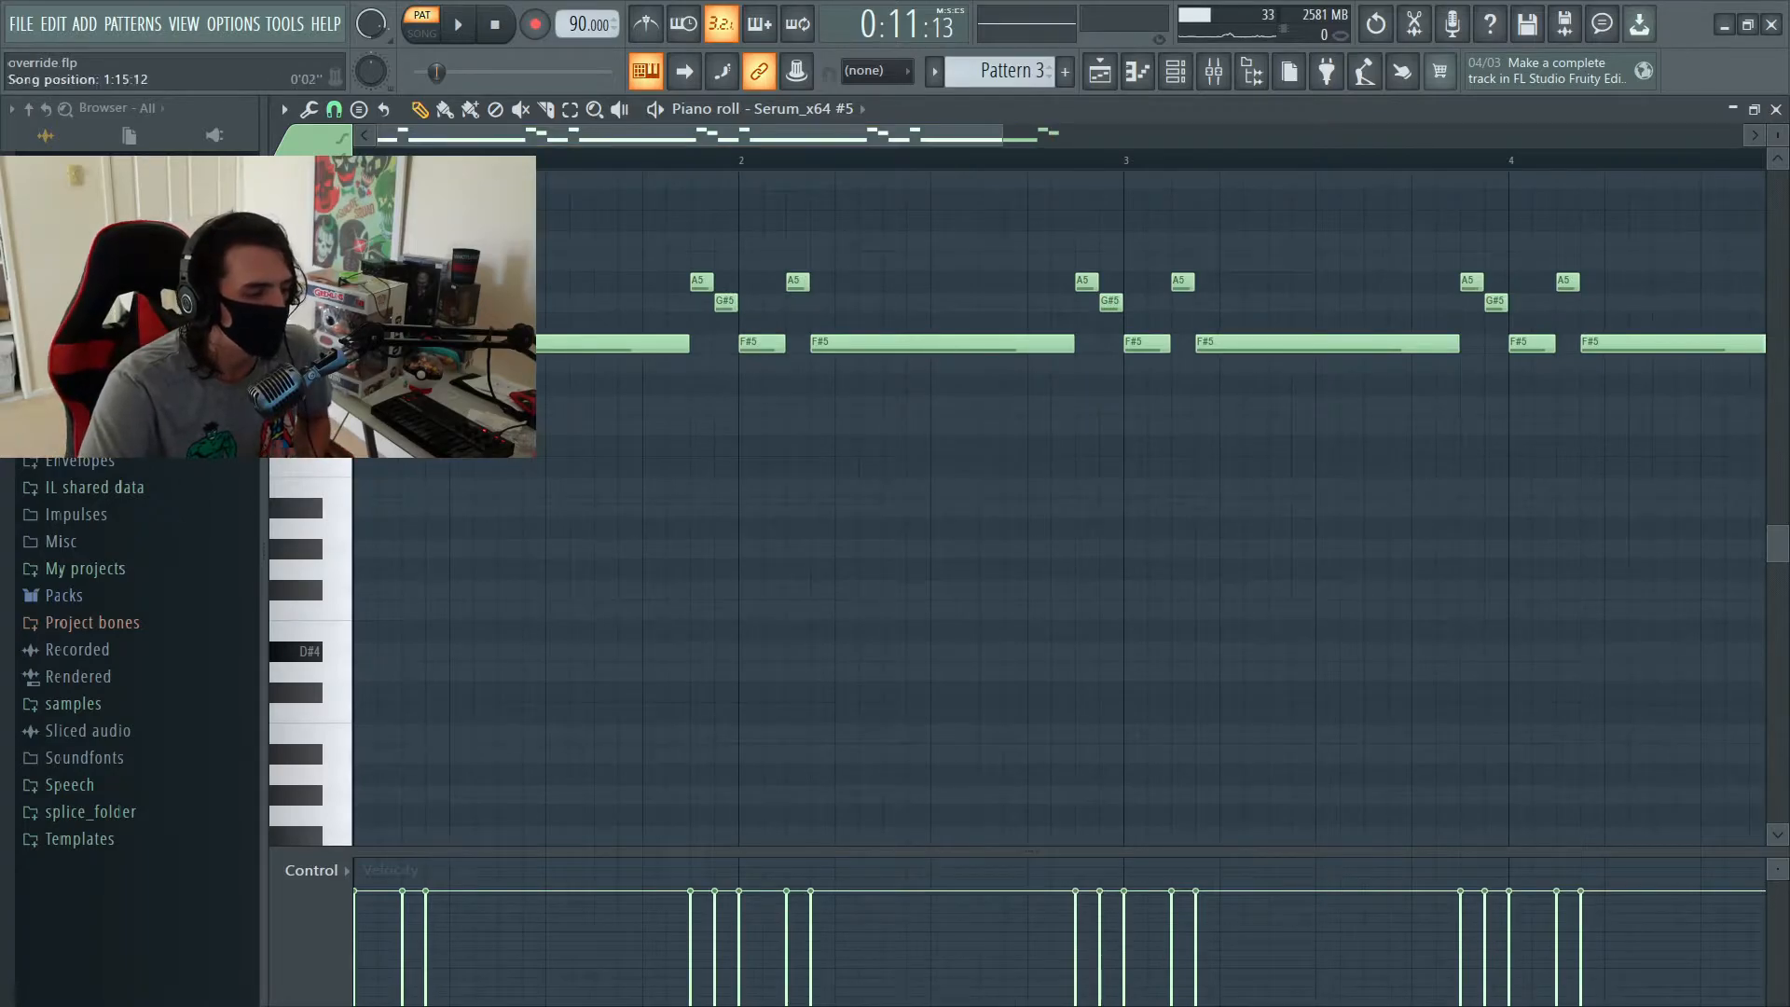
# Audition Pattern 3 on its own from the beginning and pause playback near the end of its fourth bar
pyautogui.click(421, 25)
pyautogui.click(422, 24)
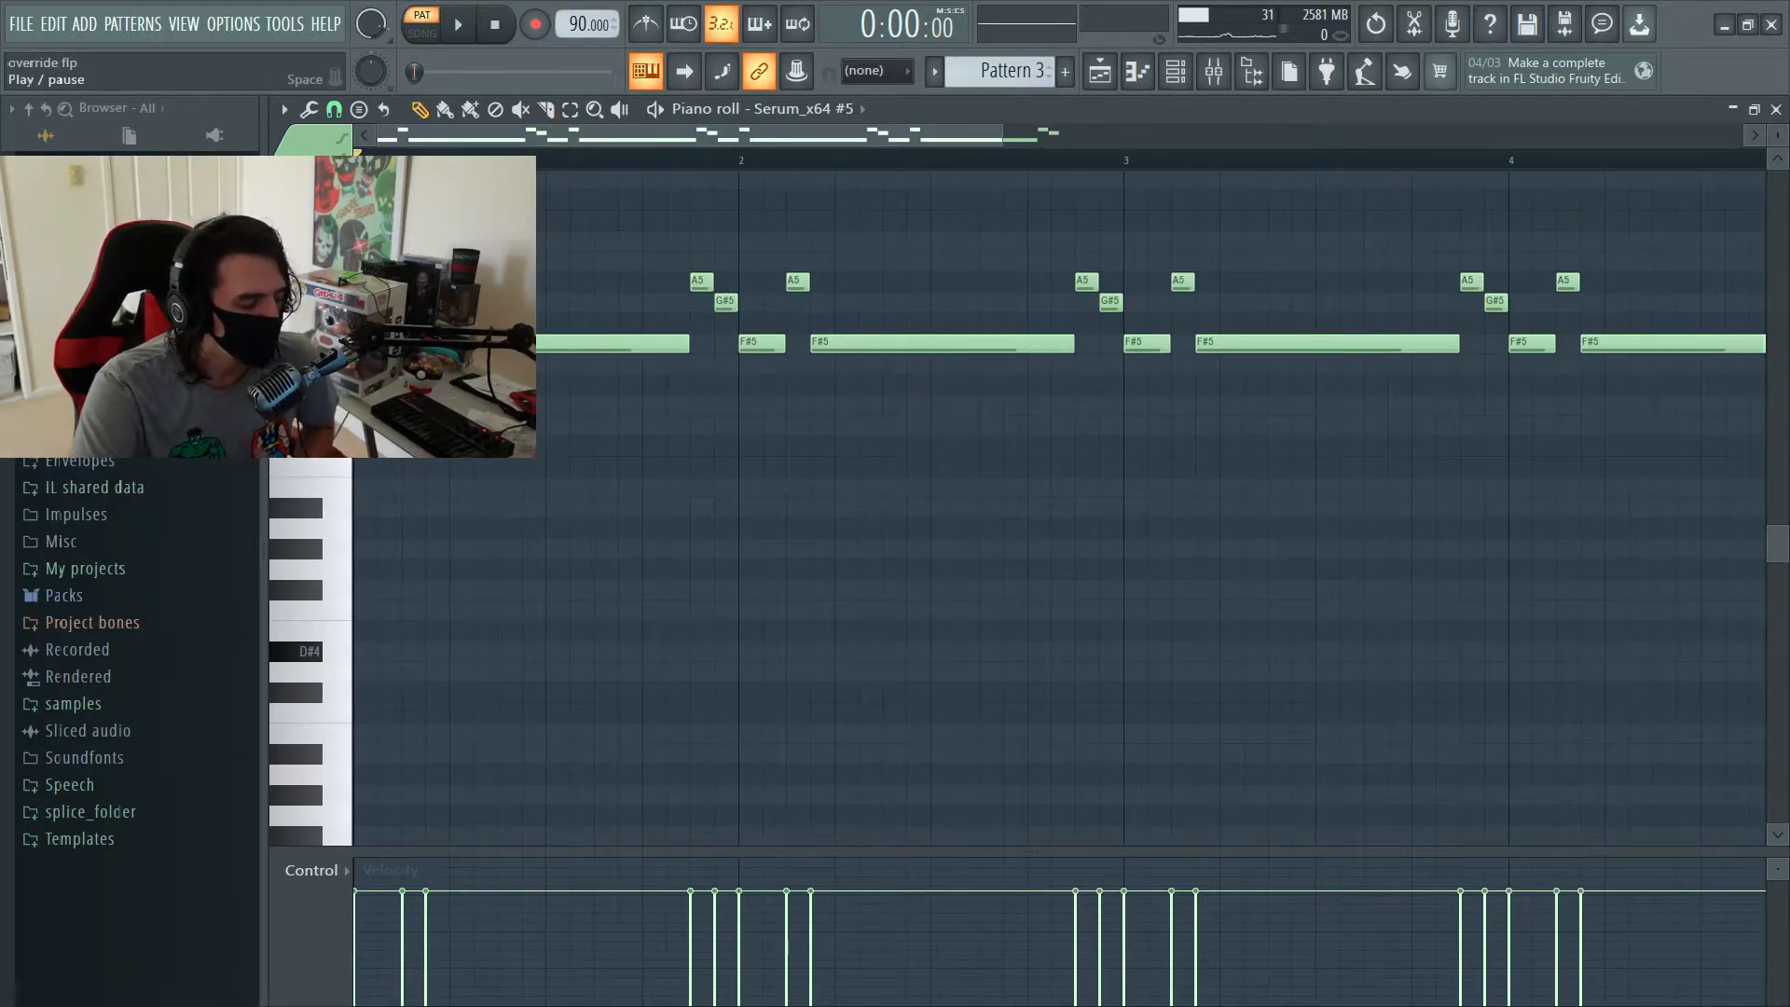
pyautogui.click(458, 24)
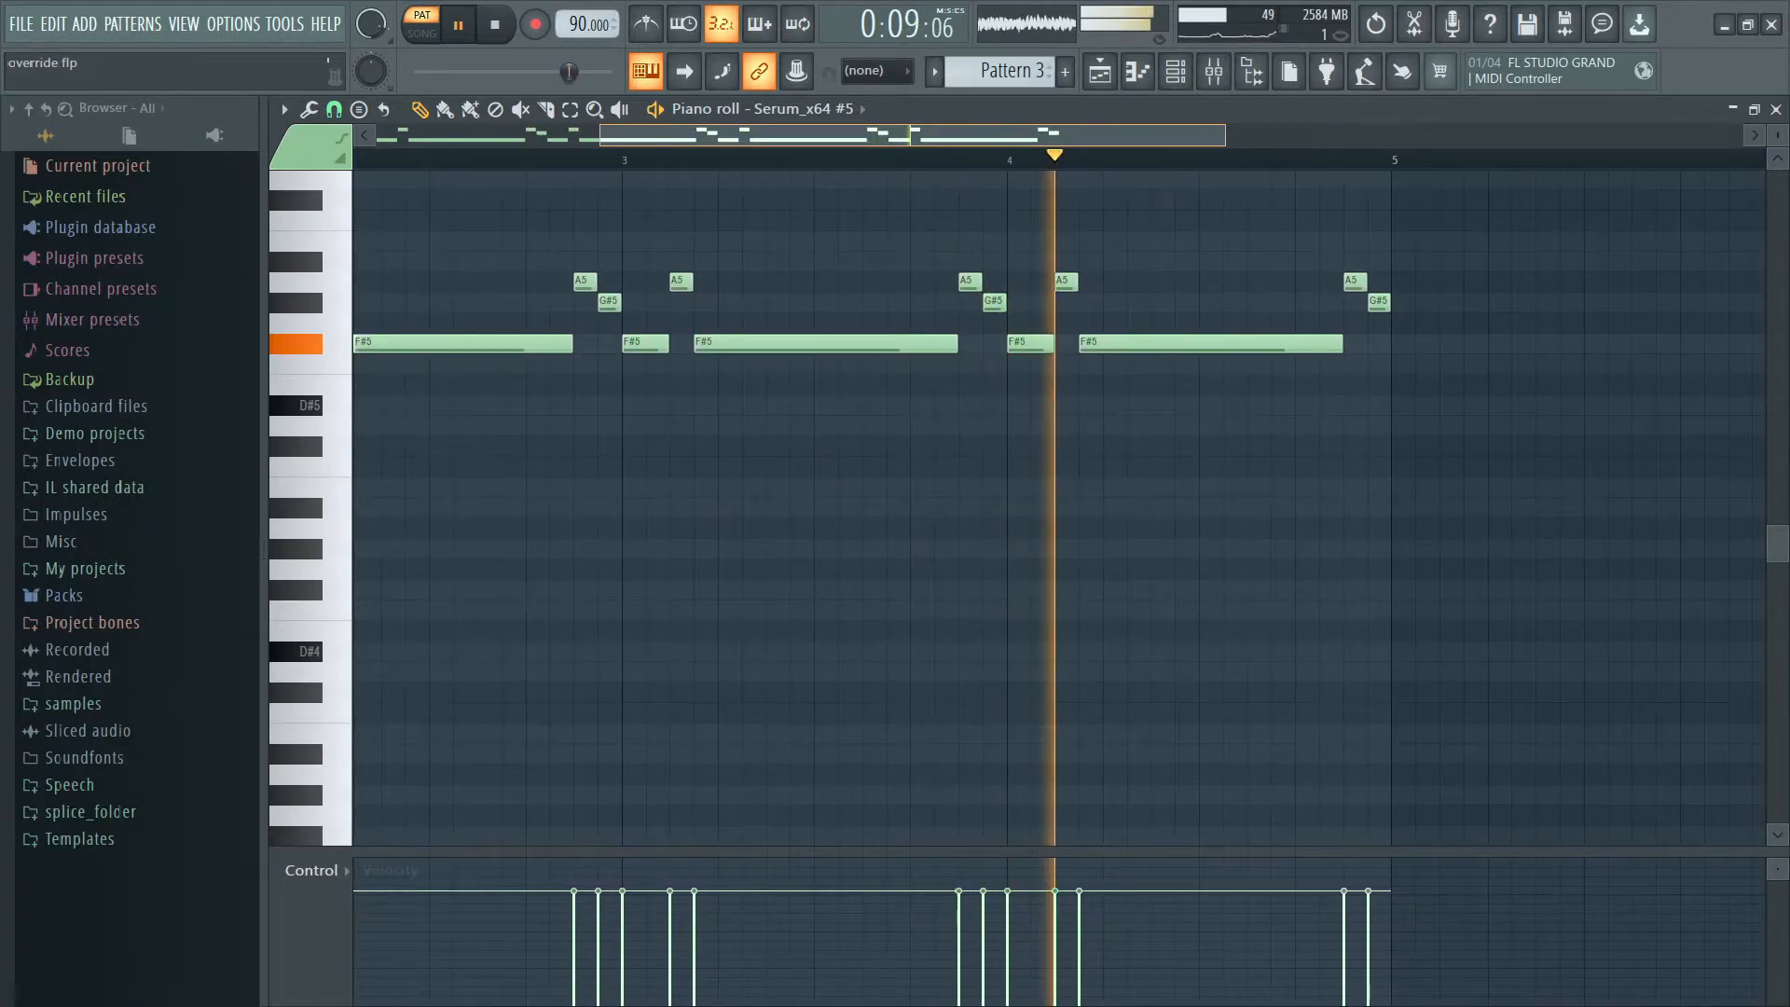
pyautogui.press('space')
# Examine the oscillator and effects settings of the Serum_x64 #5 patch from the channel rack, closing the synth when finished
pyautogui.press('F6')
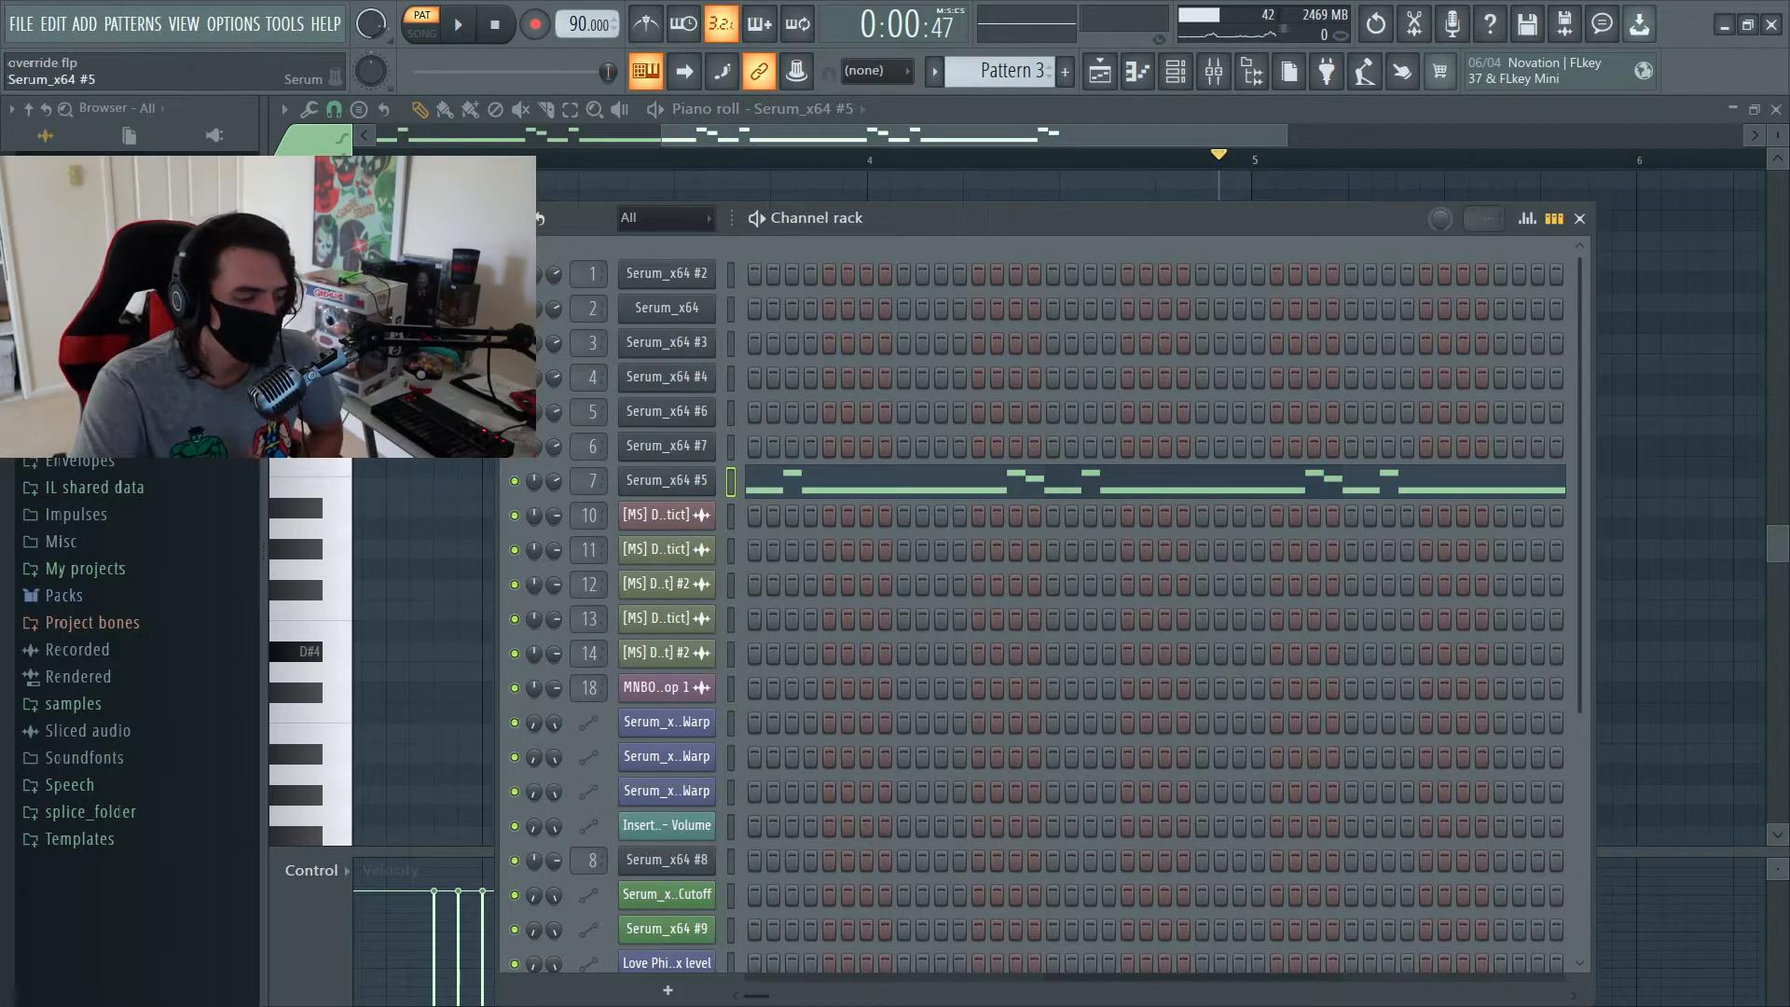
pyautogui.click(667, 480)
pyautogui.moveTo(672, 229); pyautogui.dragTo(1108, 110)
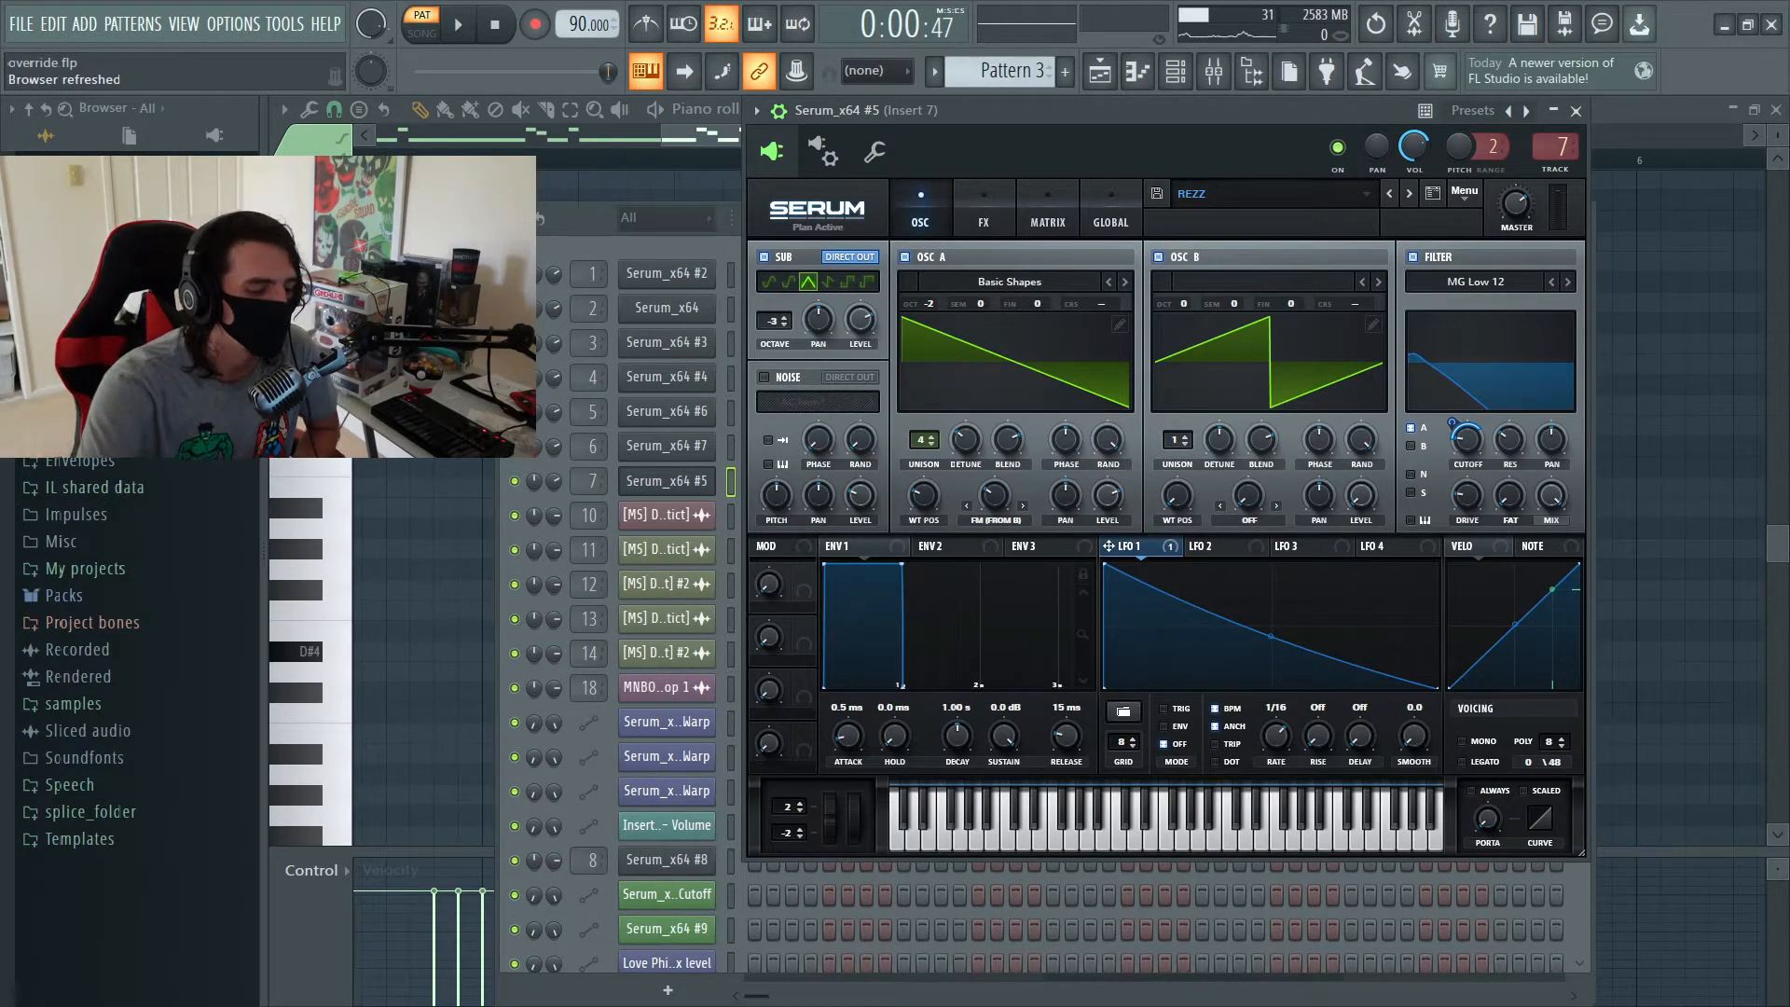
pyautogui.click(984, 221)
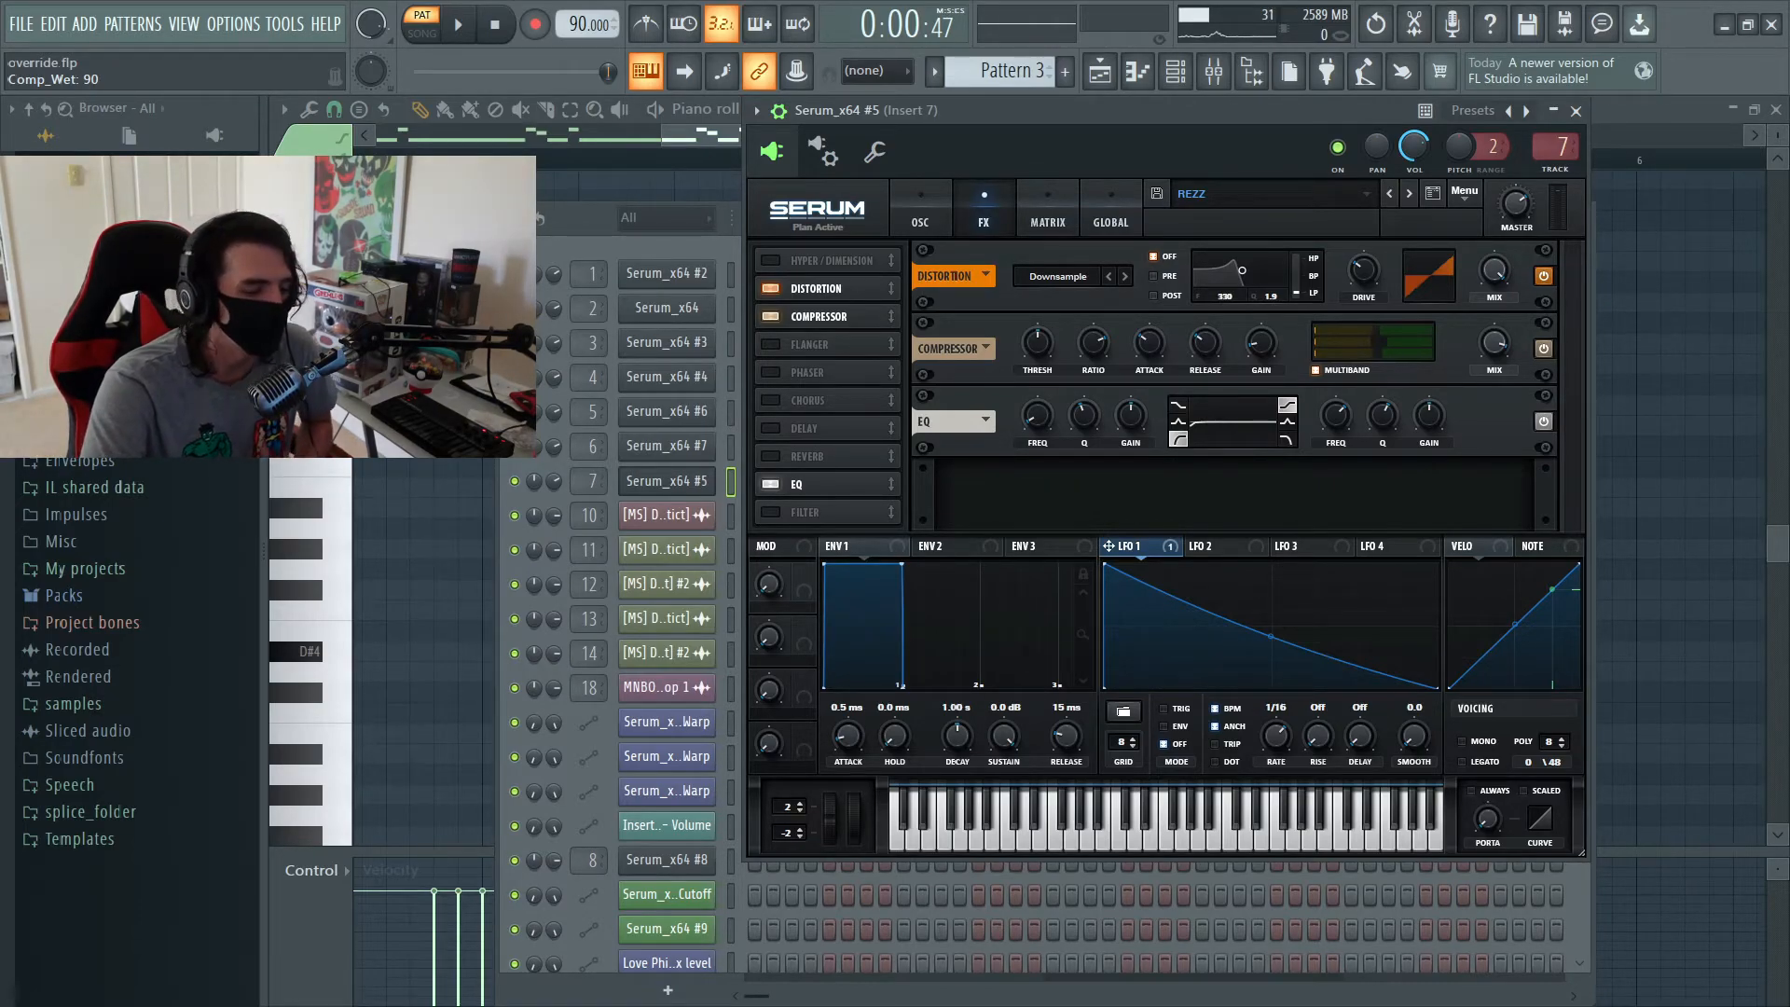
pyautogui.click(1576, 111)
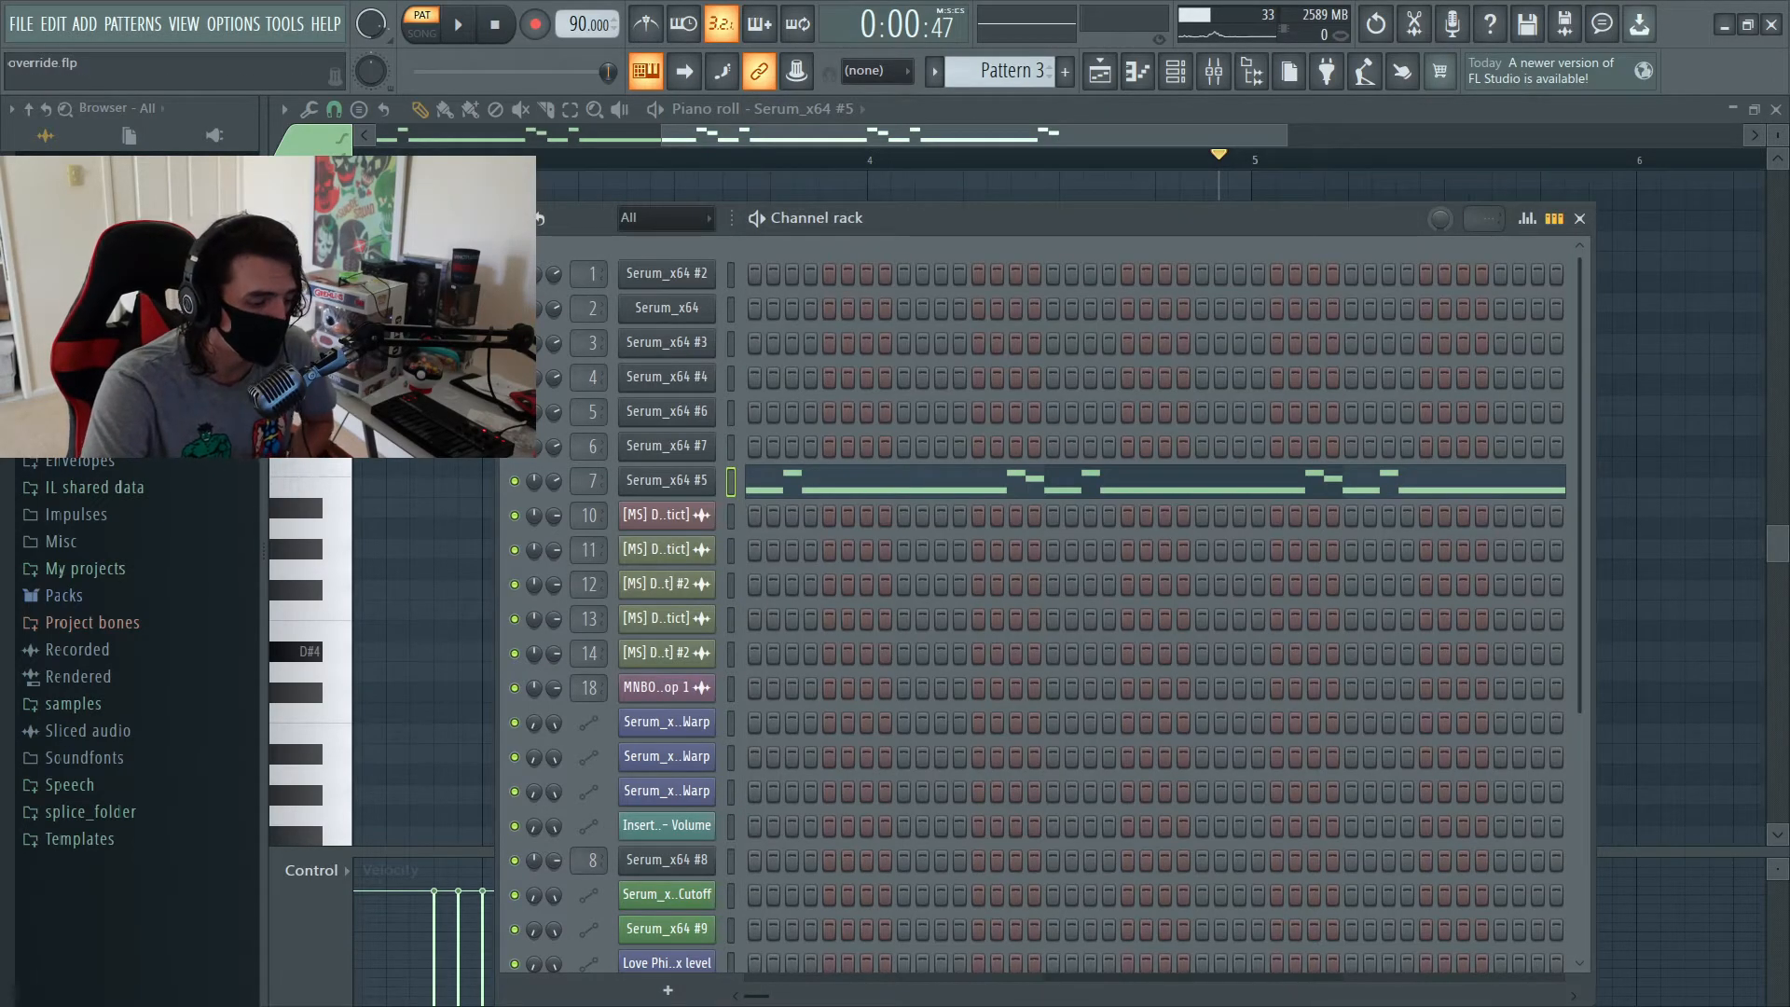
# Return to the playlist and inspect the DnB FX - 17 and DnB FX - 12 audio clips on Tracks 7 and 8 around bar 17
pyautogui.click(1100, 71)
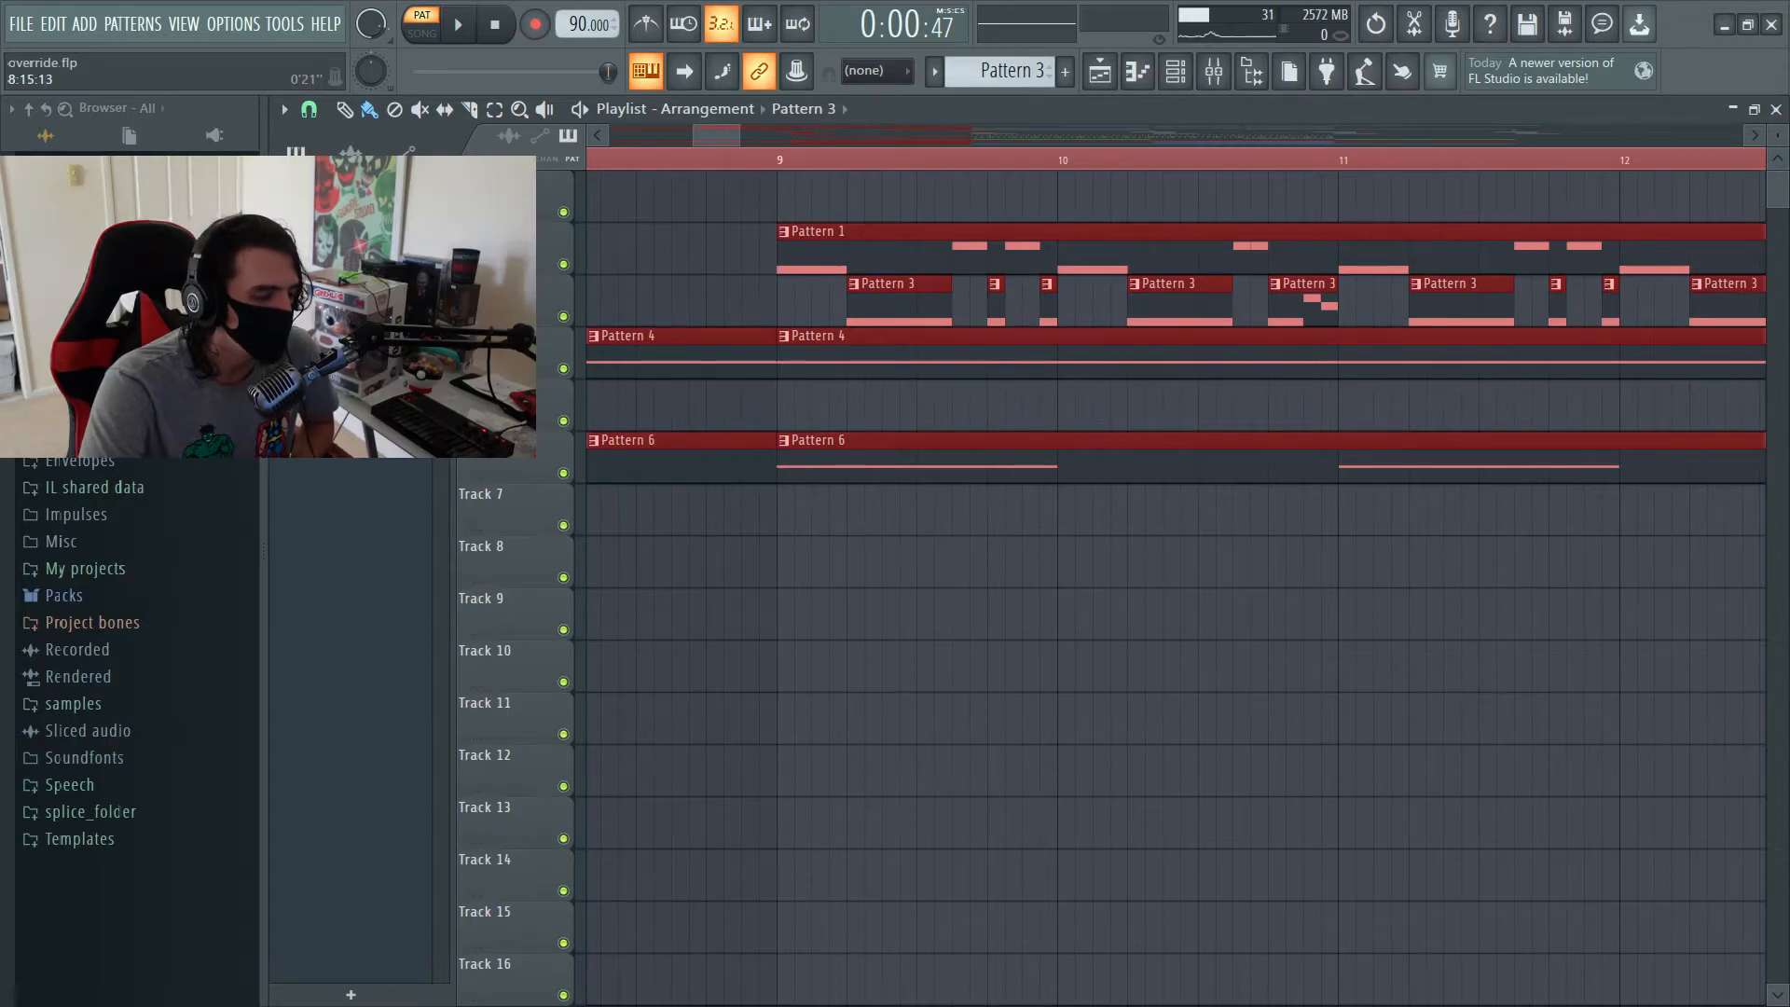
pyautogui.moveTo(740, 137); pyautogui.dragTo(1071, 137)
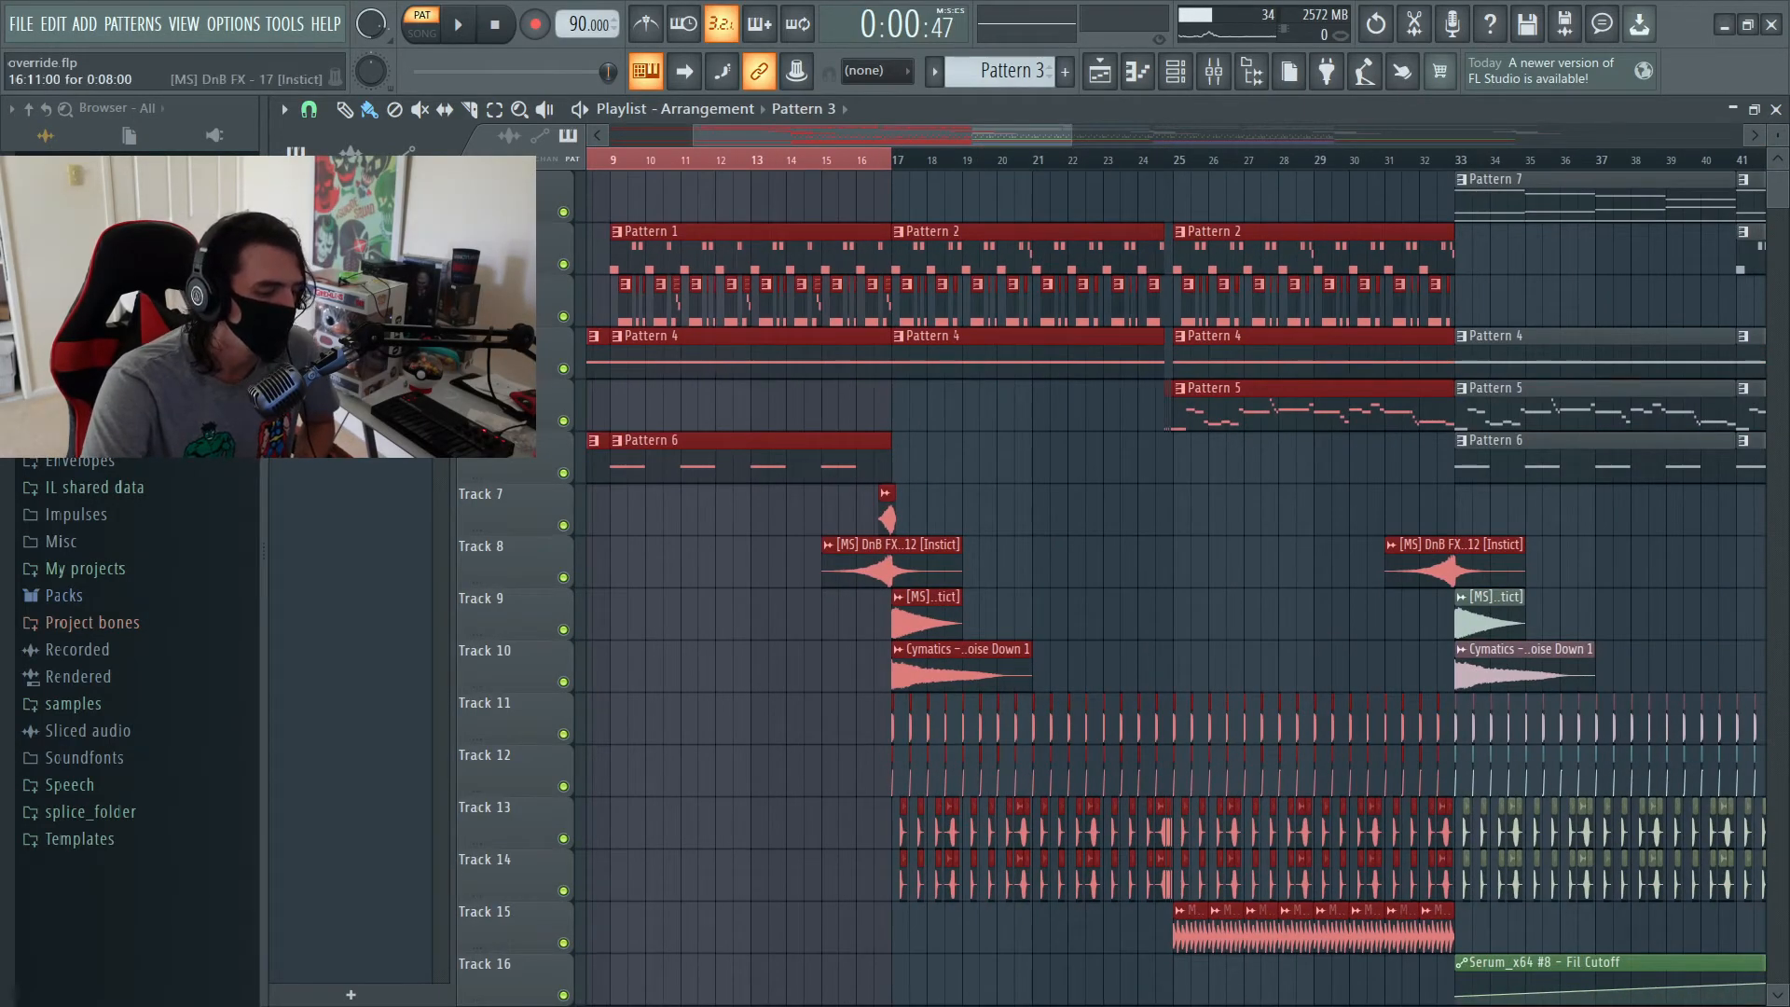
pyautogui.doubleClick(887, 494)
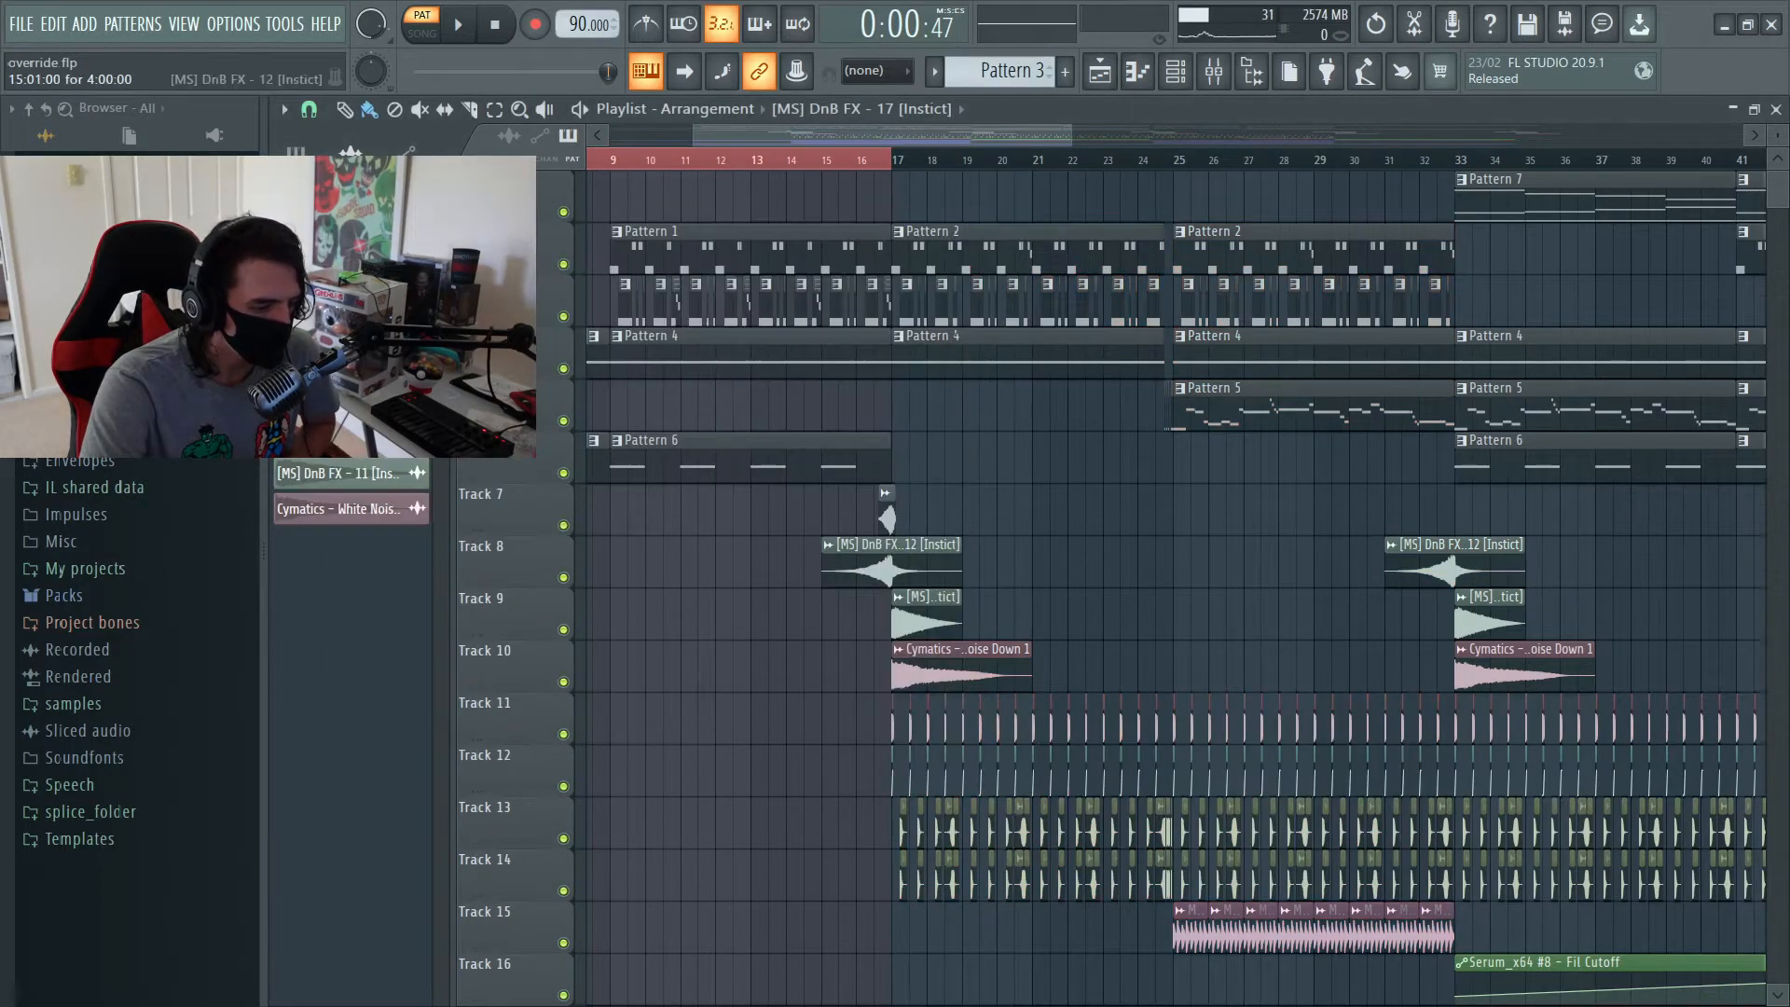
pyautogui.doubleClick(886, 545)
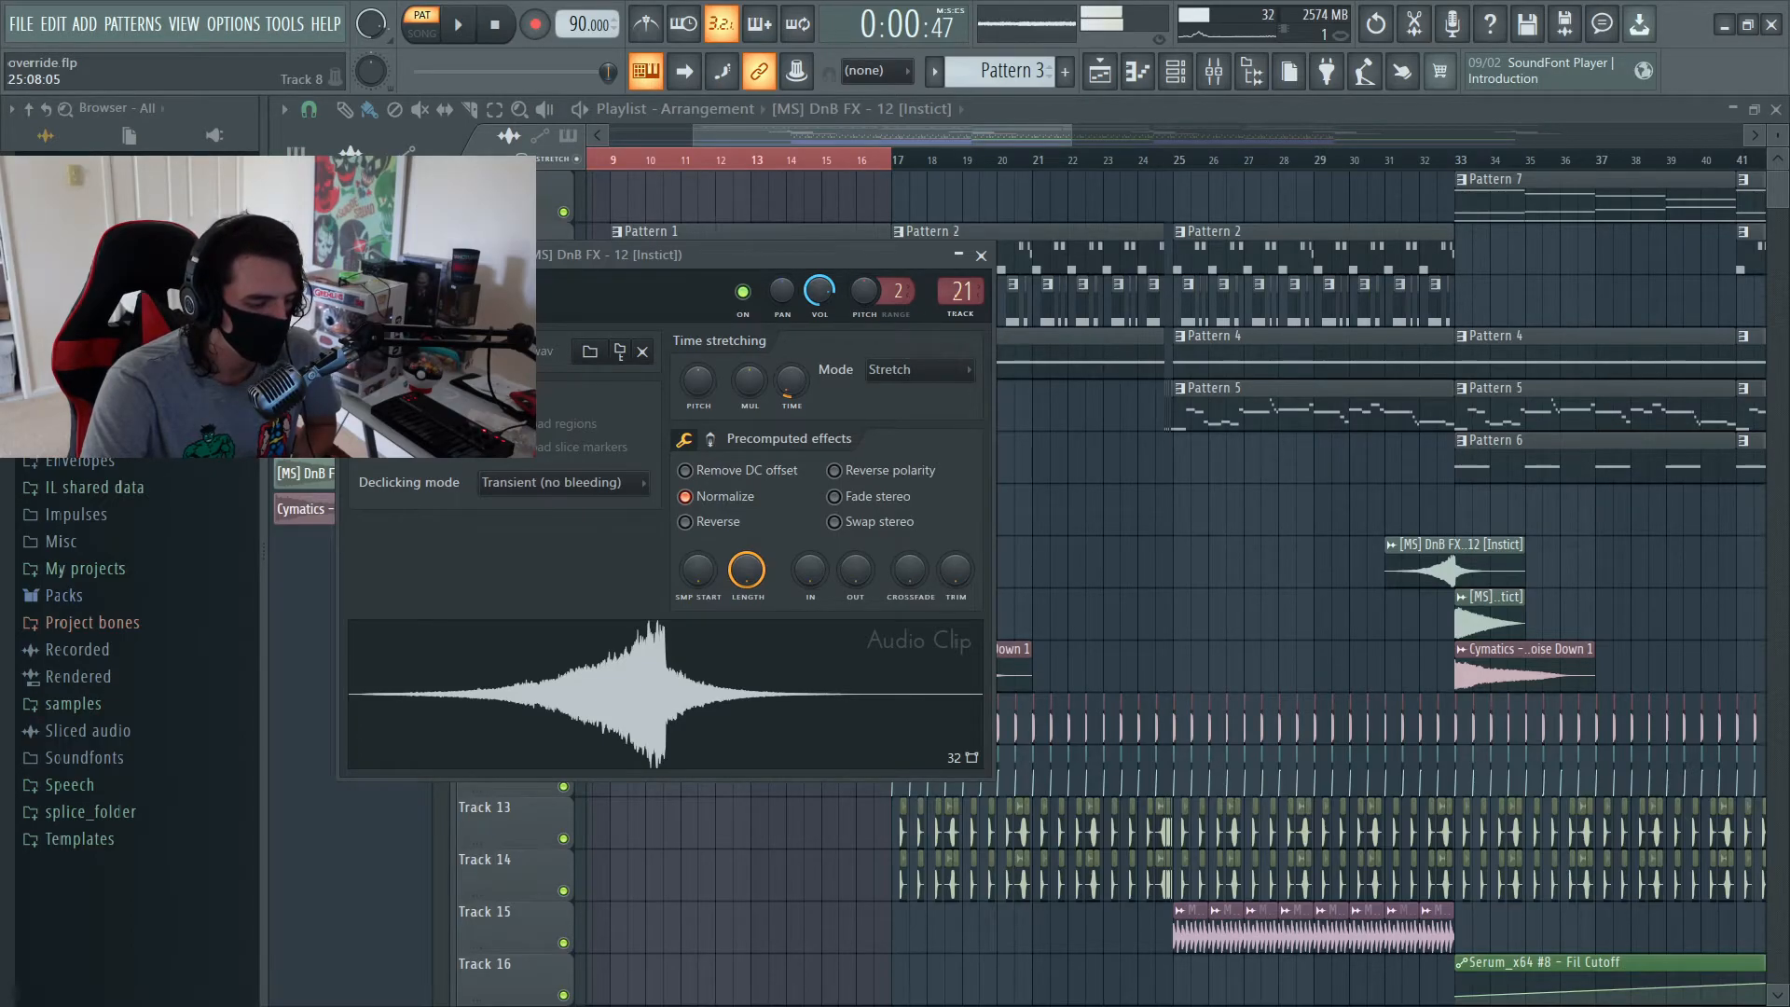
pyautogui.press('Escape')
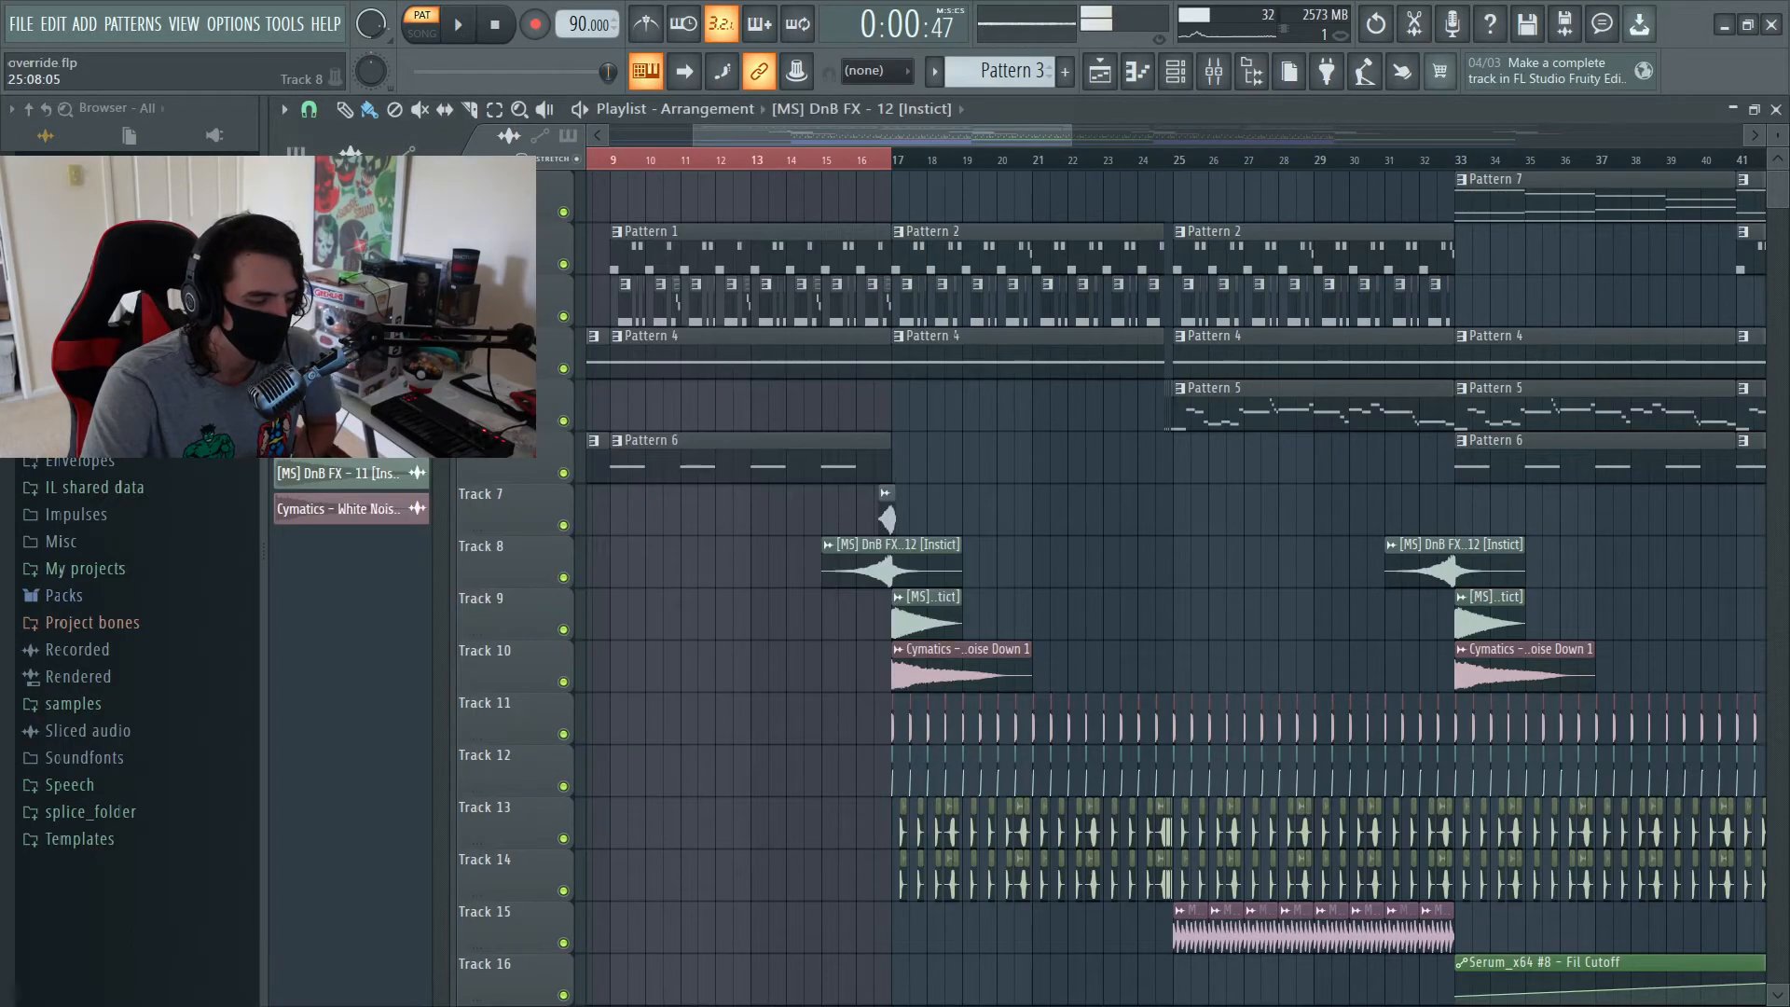
# Inspect the DnB FX - 11 and Cymatics White Noise Down 1 audio clips starting at bar 17 on Tracks 9 and 10
pyautogui.doubleClick(925, 604)
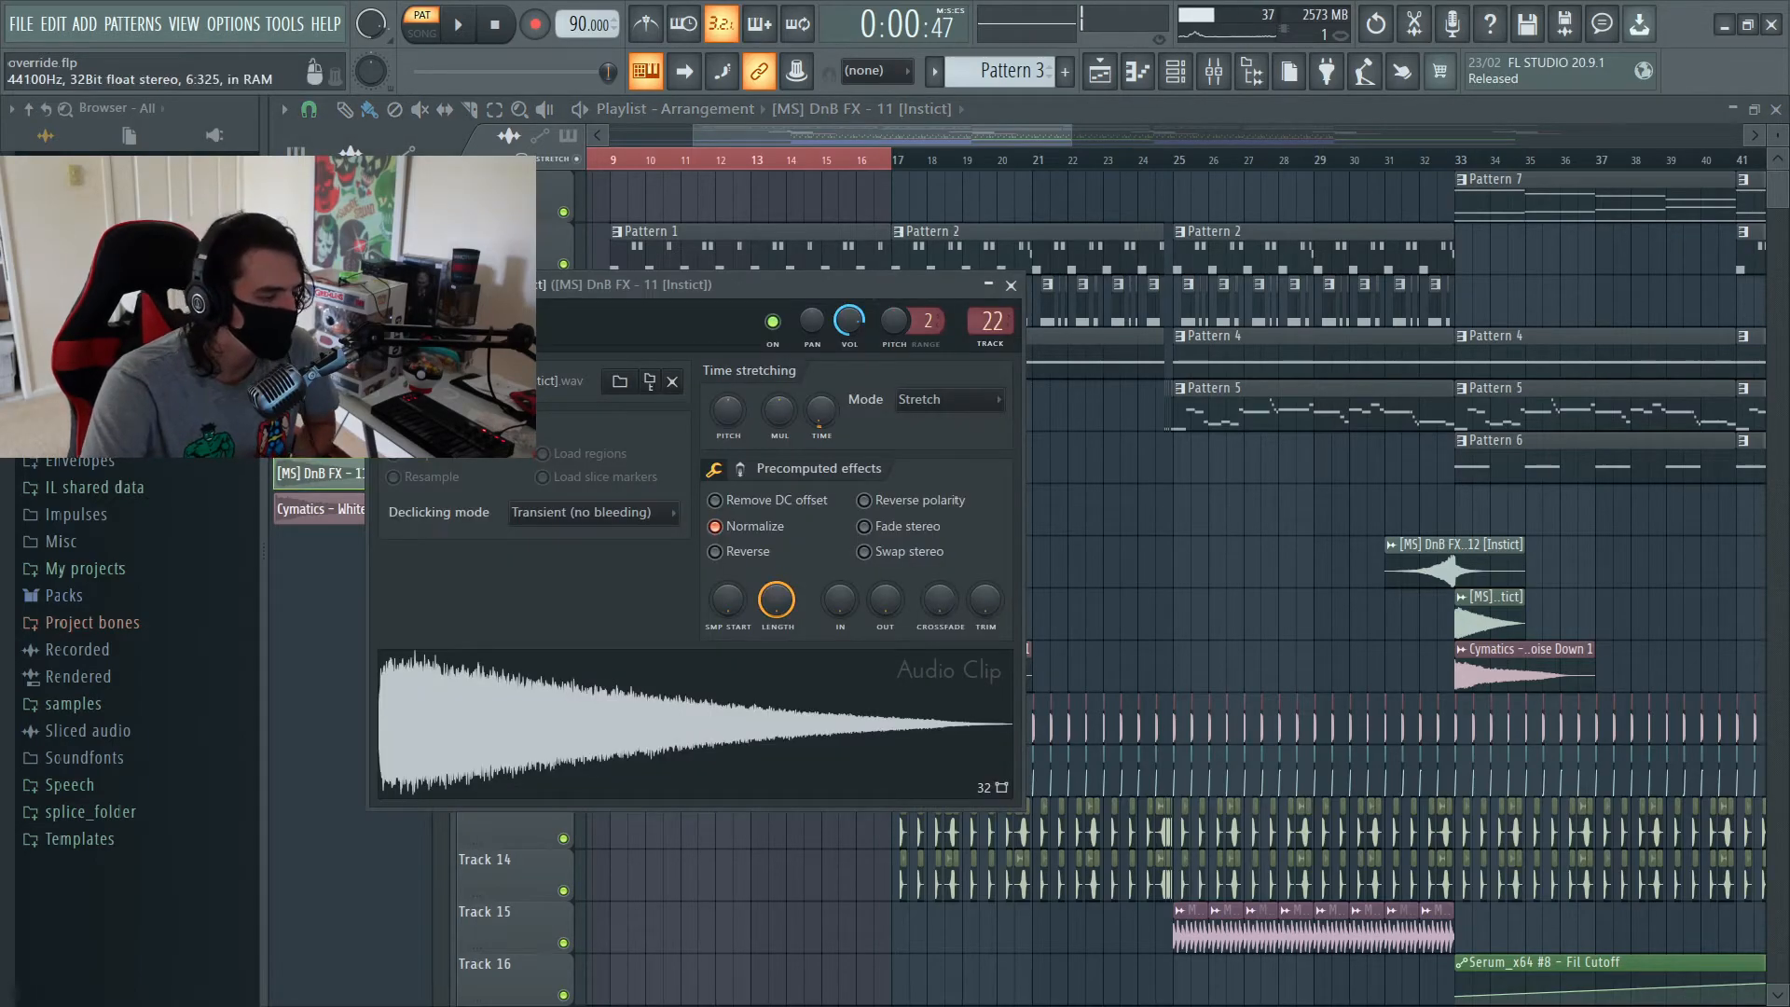
pyautogui.press('Escape')
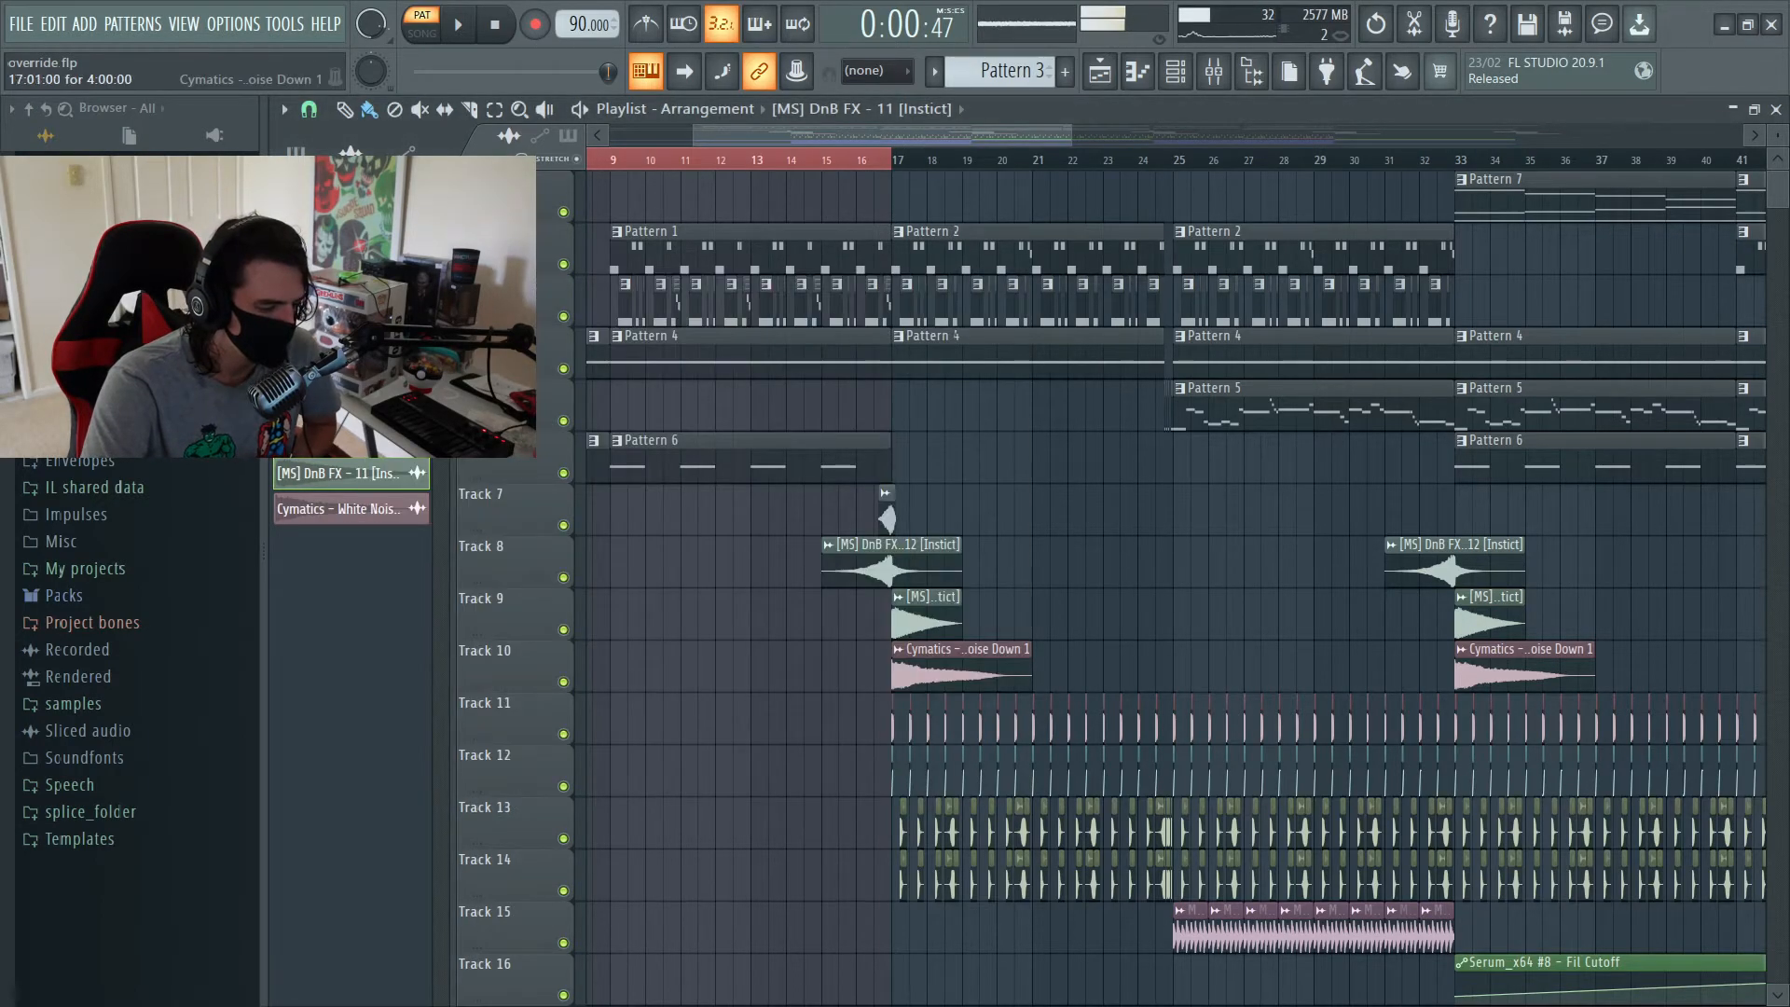
pyautogui.doubleClick(933, 655)
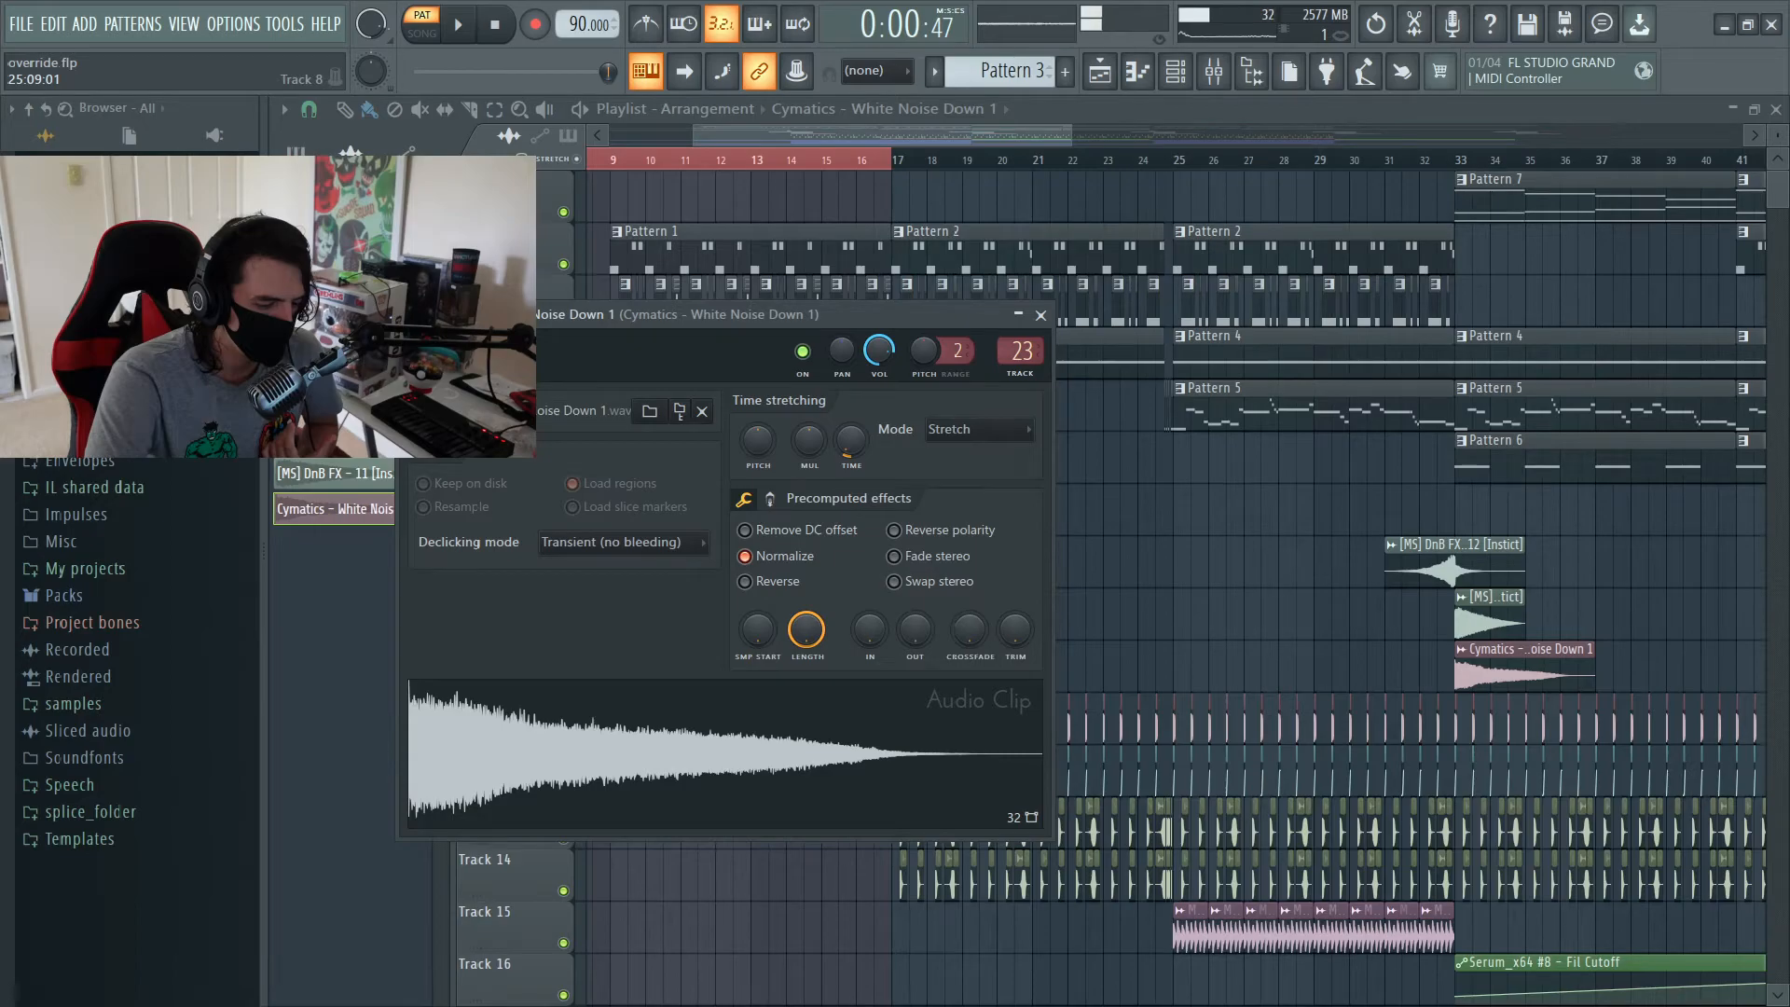
pyautogui.press('Escape')
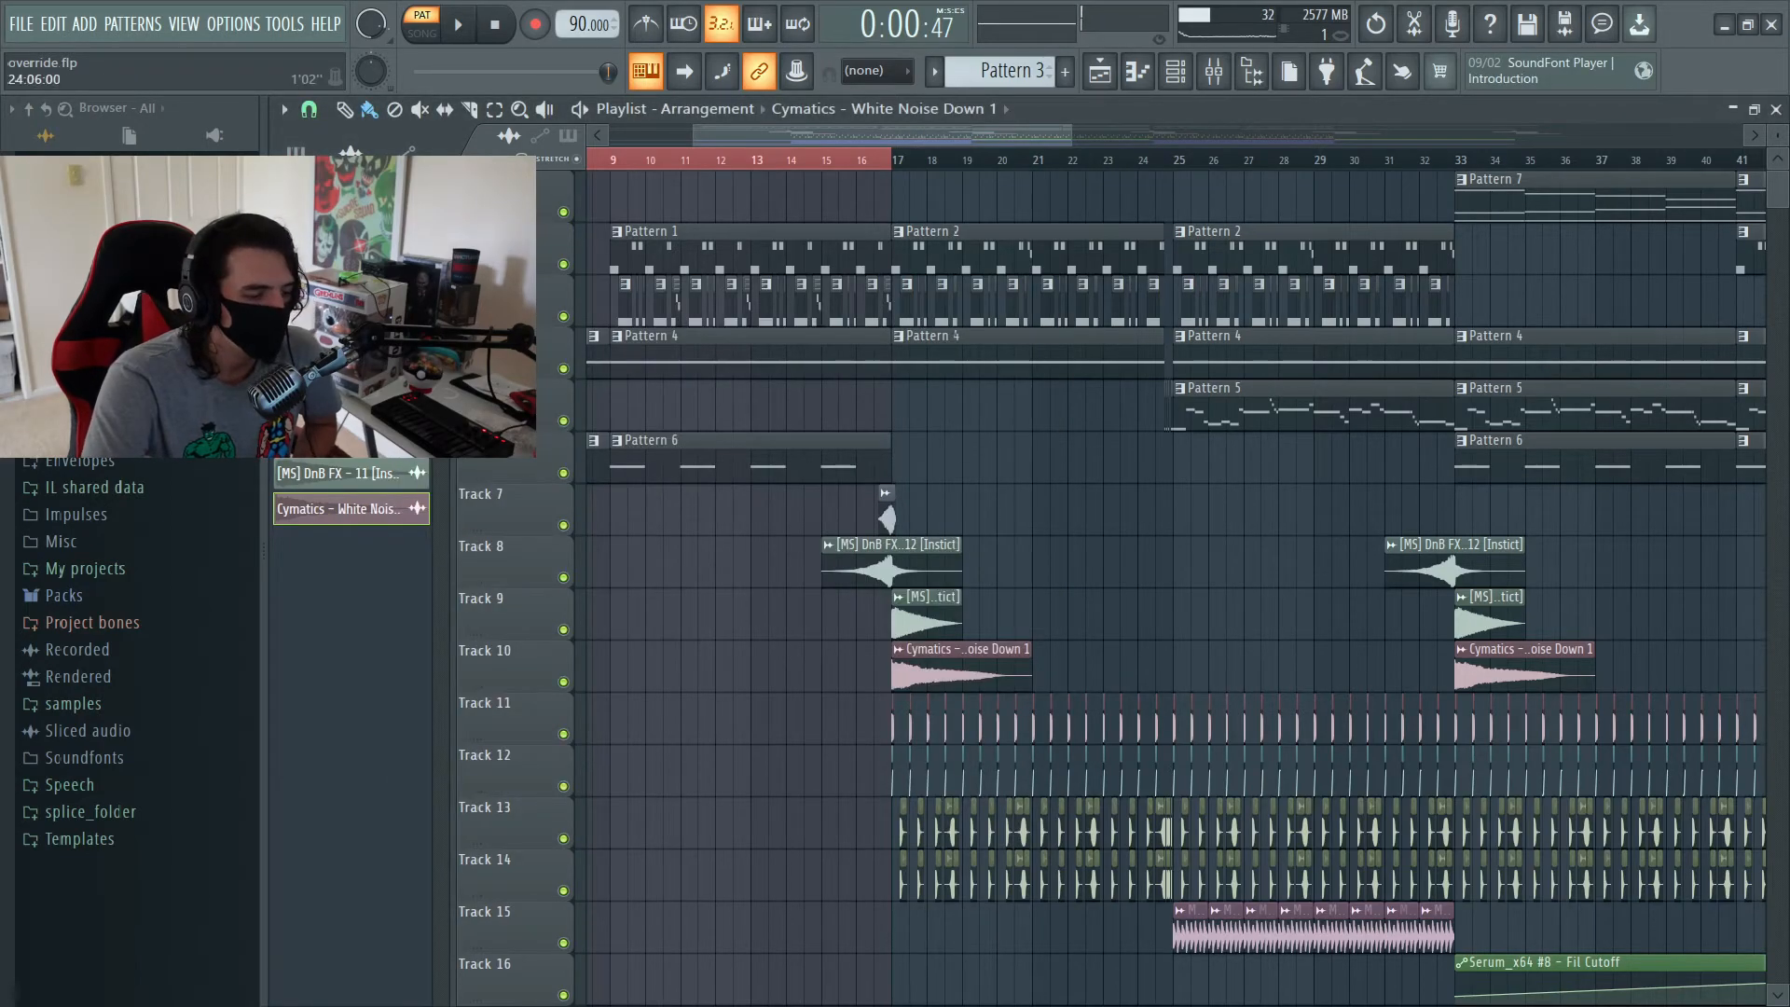
# Review the playlist around bars 9 to 17 up close, followed by the wider arrangement out to about bar 87
pyautogui.moveTo(1070, 136); pyautogui.dragTo(817, 136)
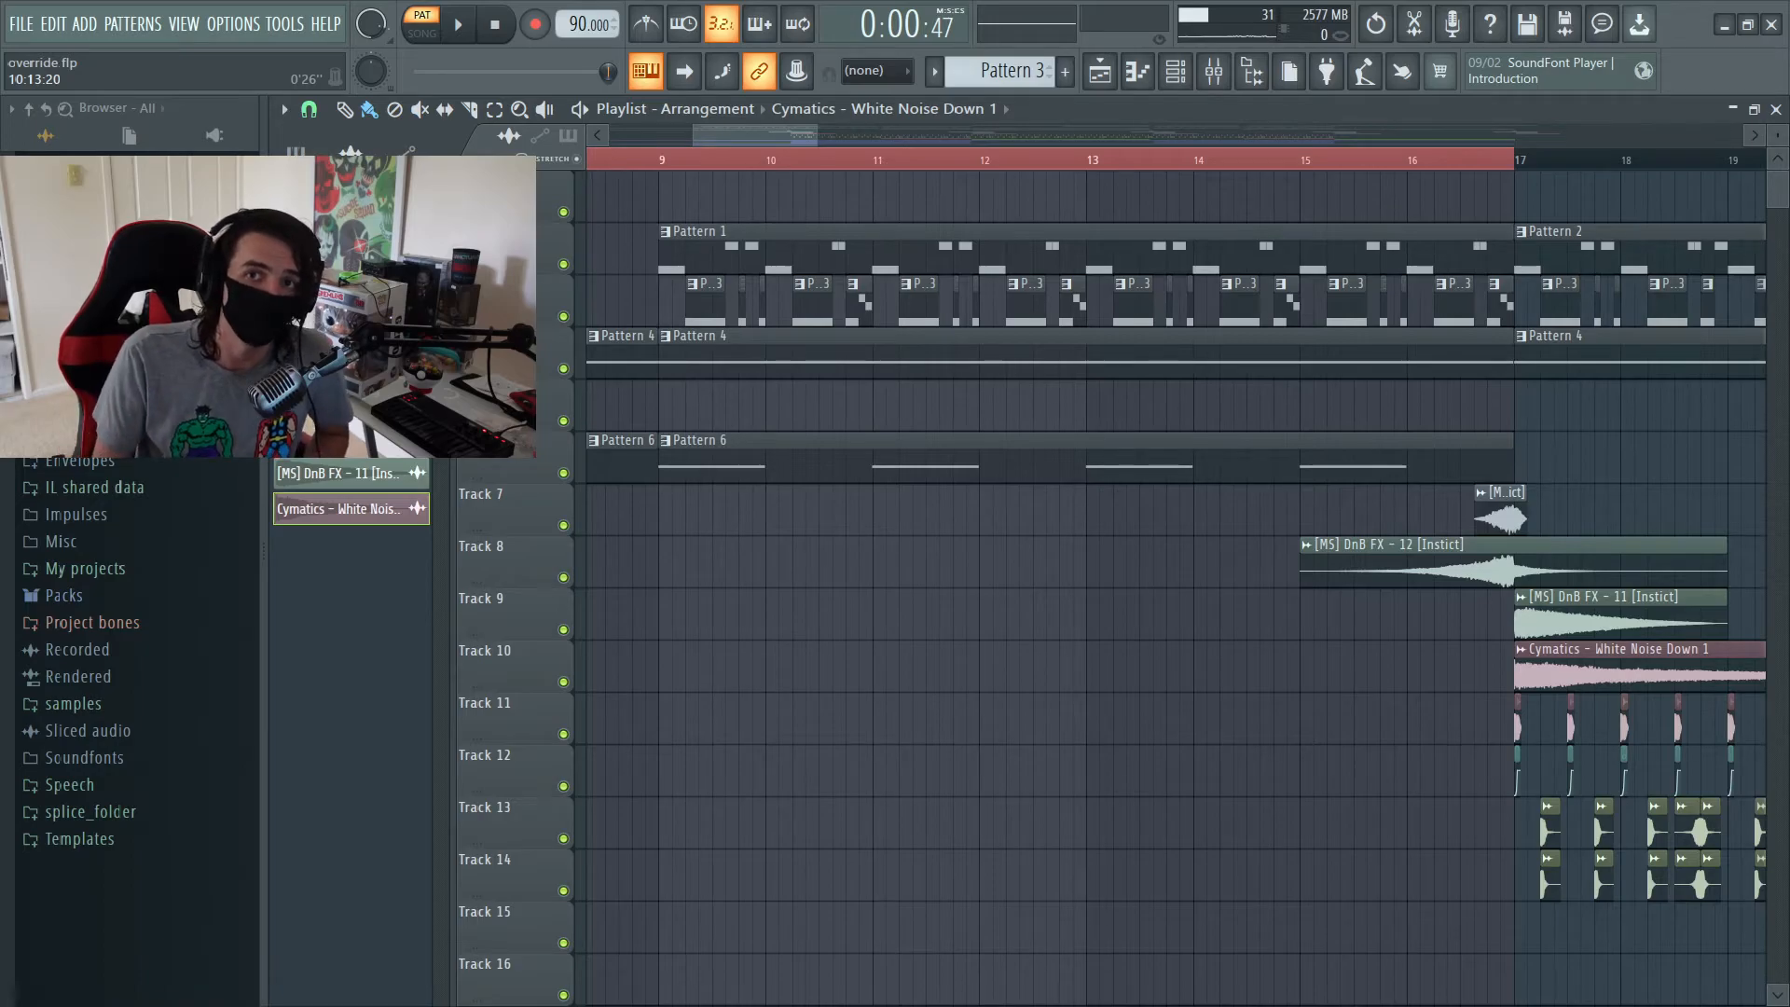
pyautogui.moveTo(817, 135); pyautogui.dragTo(1597, 136)
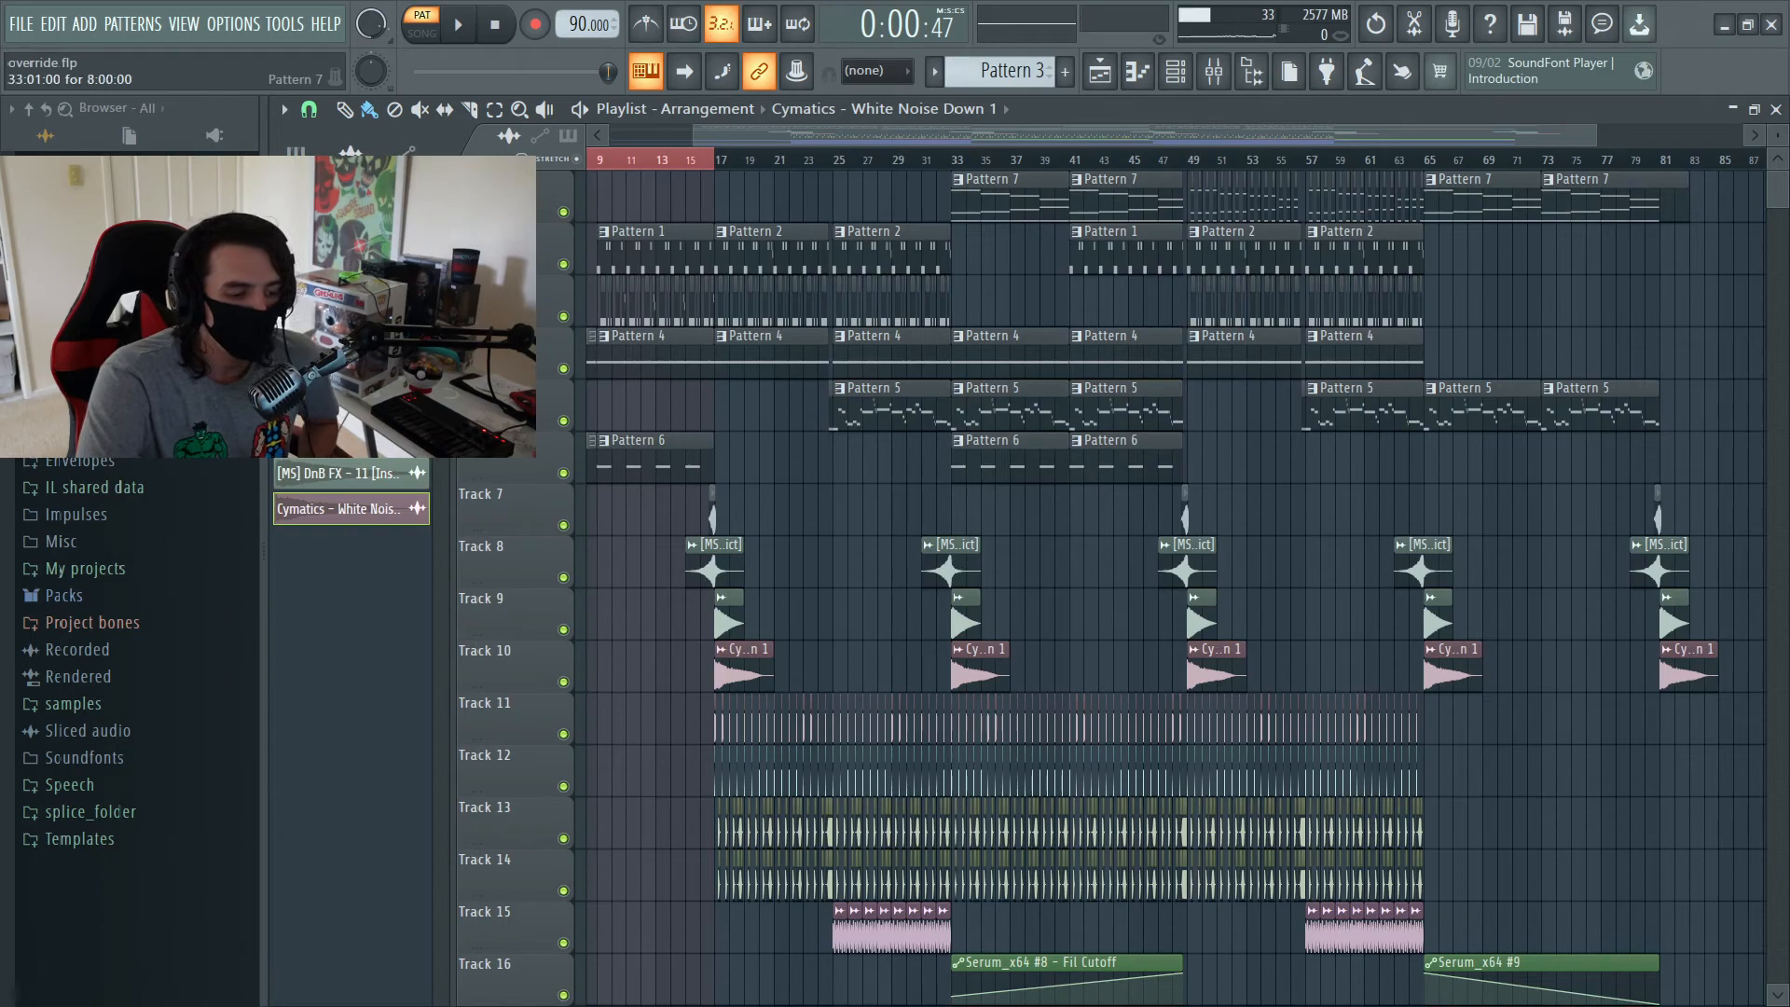